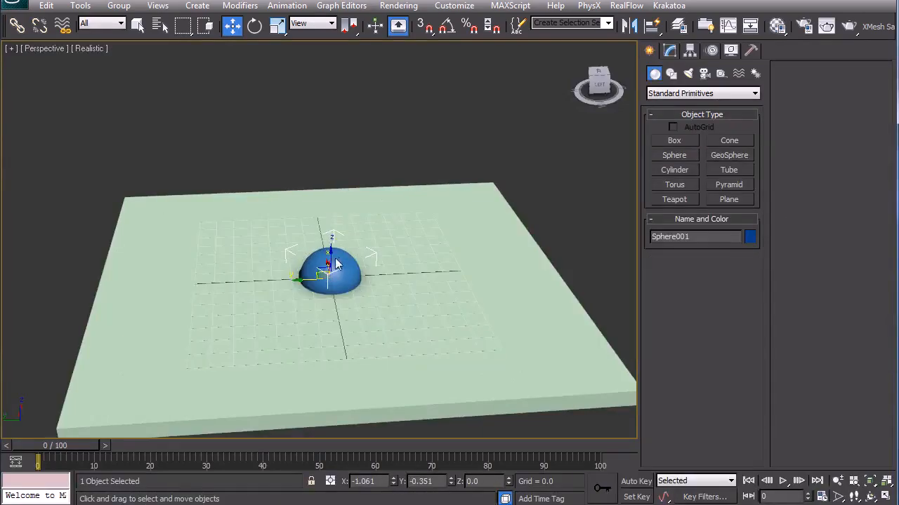
- Raise the sphere above the floor box to a Z position of 86.35
{"action": "left_click_drag", "start_coordinate": [332, 259], "coordinate": [335, 106]}
{"action": "middle_click_drag", "start_coordinate": [351, 253], "coordinate": [330, 383], "text": "alt"}
{"action": "middle_click_drag", "start_coordinate": [383, 308], "coordinate": [406, 354]}
{"action": "scroll", "coordinate": [405, 355], "scroll_direction": "up", "scroll_amount": 3}
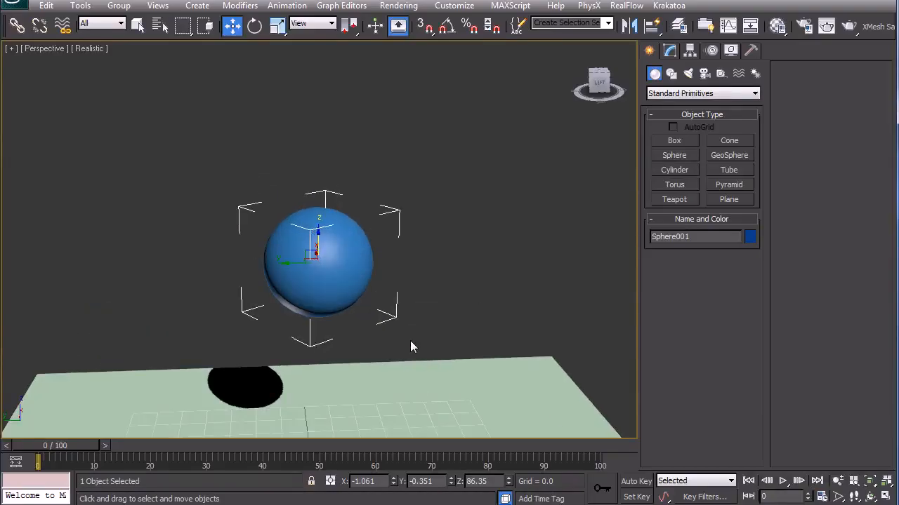
- Create a Thinking particle system in the scene and open its properties window beside the sphere
{"action": "left_click", "coordinate": [719, 97]}
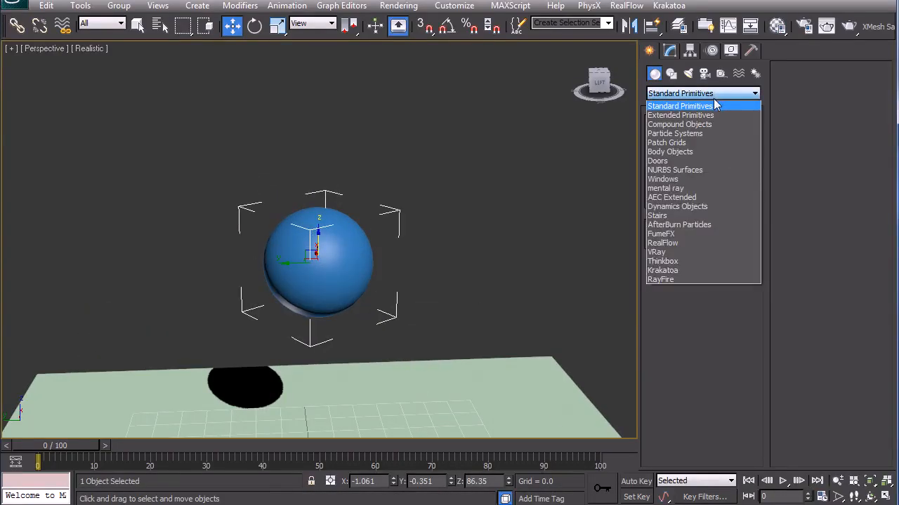
{"action": "left_click", "coordinate": [695, 134]}
{"action": "left_click", "coordinate": [730, 184]}
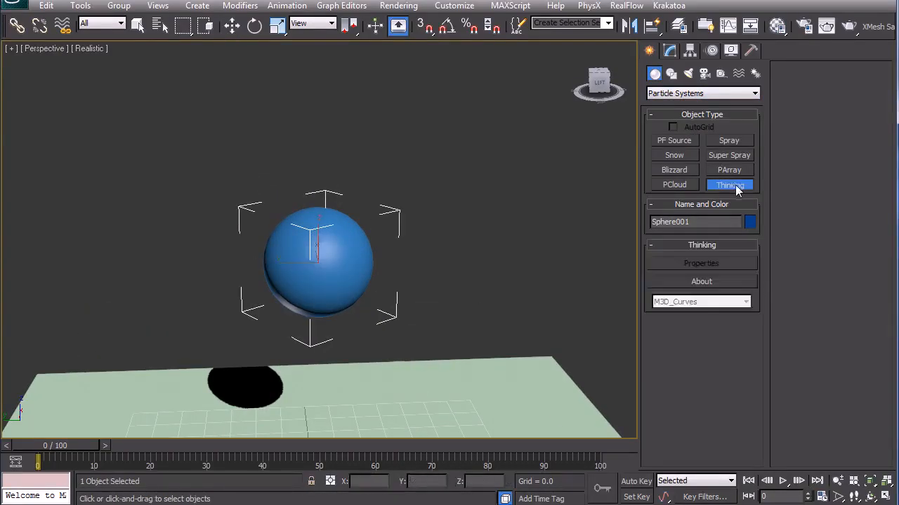
{"action": "left_click", "coordinate": [505, 299]}
{"action": "left_click", "coordinate": [697, 263]}
{"action": "left_click_drag", "start_coordinate": [368, 56], "coordinate": [504, 59]}
- Create two particle groups under All and name them Sphere and Floor
{"action": "left_click", "coordinate": [397, 95]}
{"action": "left_click", "coordinate": [393, 208]}
{"action": "left_click", "coordinate": [391, 209]}
{"action": "left_click", "coordinate": [420, 106]}
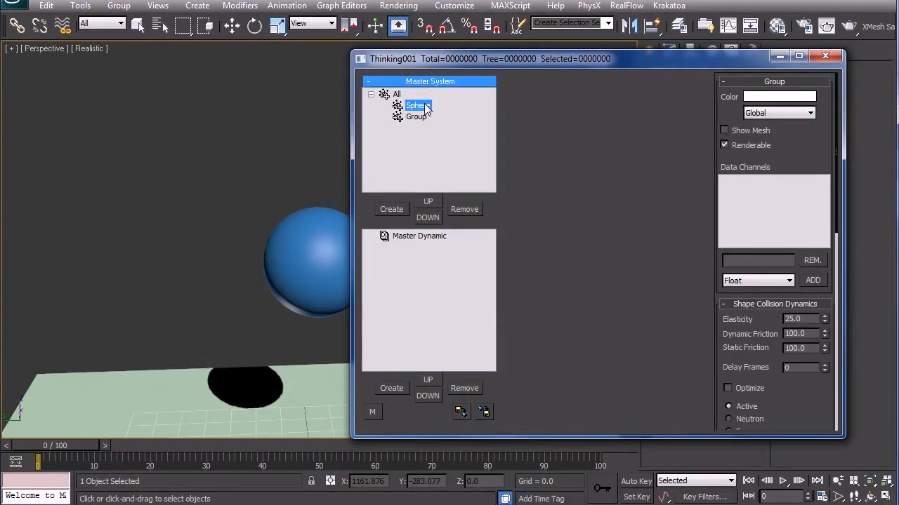
{"action": "left_click", "coordinate": [422, 118]}
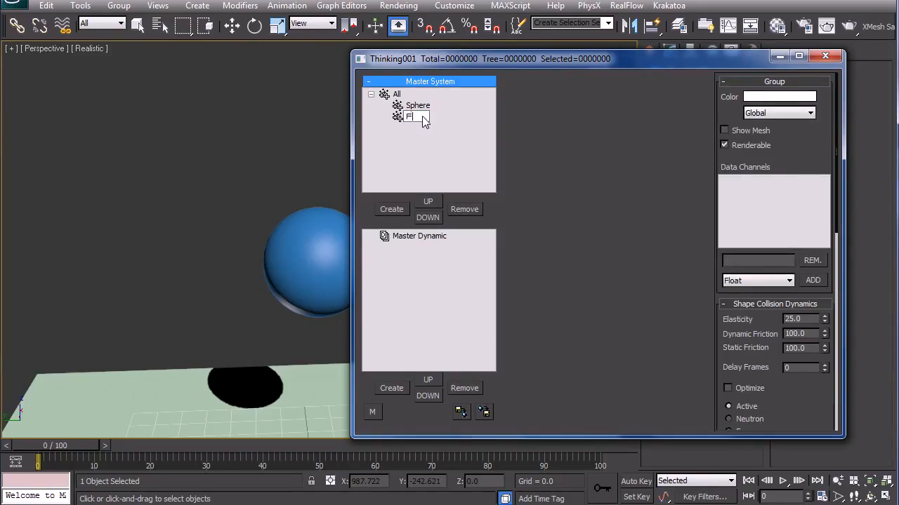
- Create a dynamic set under Master Dynamic and name it Main
{"action": "left_click", "coordinate": [419, 238]}
{"action": "left_click", "coordinate": [391, 388]}
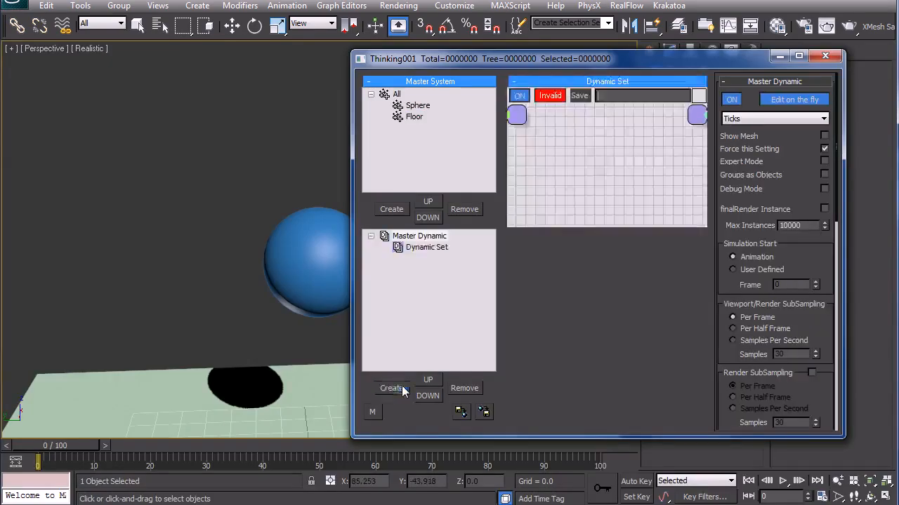
{"action": "left_click", "coordinate": [425, 248]}
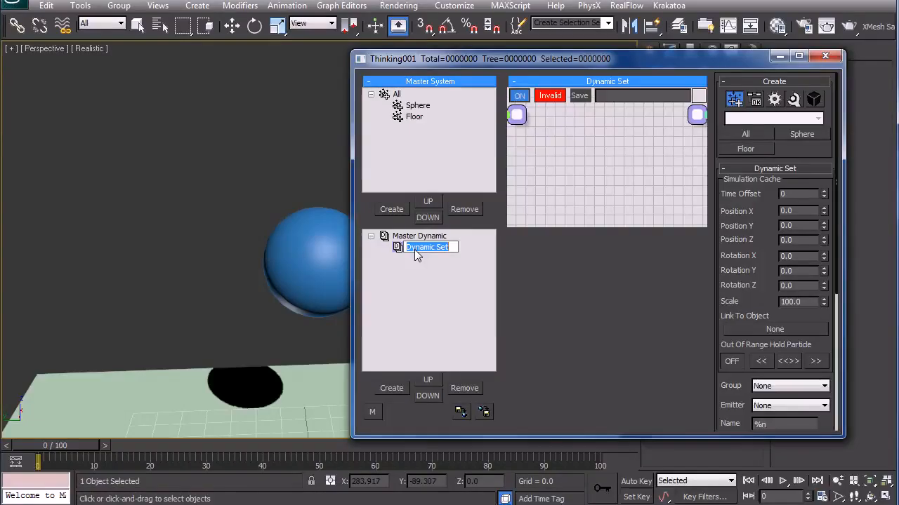
{"action": "type", "text": "Ma"}
{"action": "key", "text": "Return"}
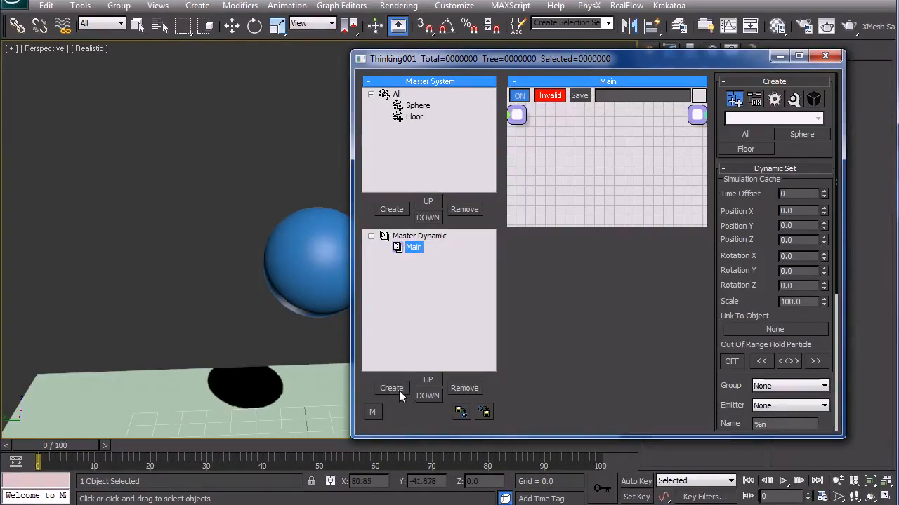
- Create a nested dynamic set inside Main and name it O2P
{"action": "left_click", "coordinate": [391, 389]}
{"action": "left_click", "coordinate": [435, 259]}
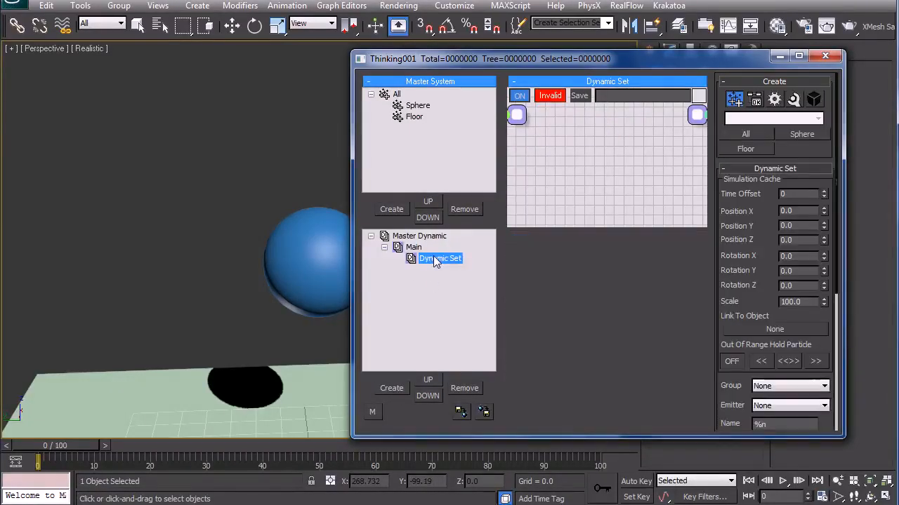
{"action": "type", "text": "O2P"}
{"action": "key", "text": "Return"}
- Add an Obj.To Particle generator operator to O2P and pick the blue sphere as its source object
{"action": "right_click", "coordinate": [529, 144]}
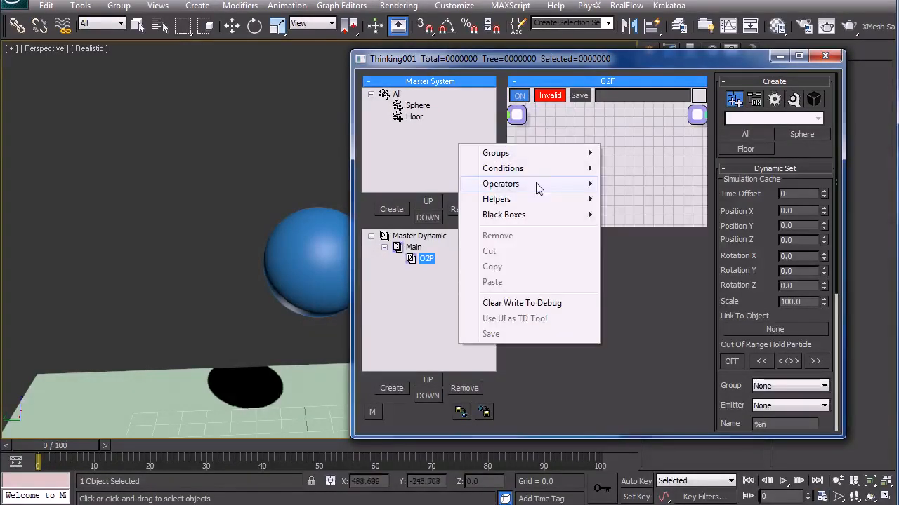
{"action": "mouse_move", "coordinate": [534, 184]}
{"action": "mouse_move", "coordinate": [622, 216]}
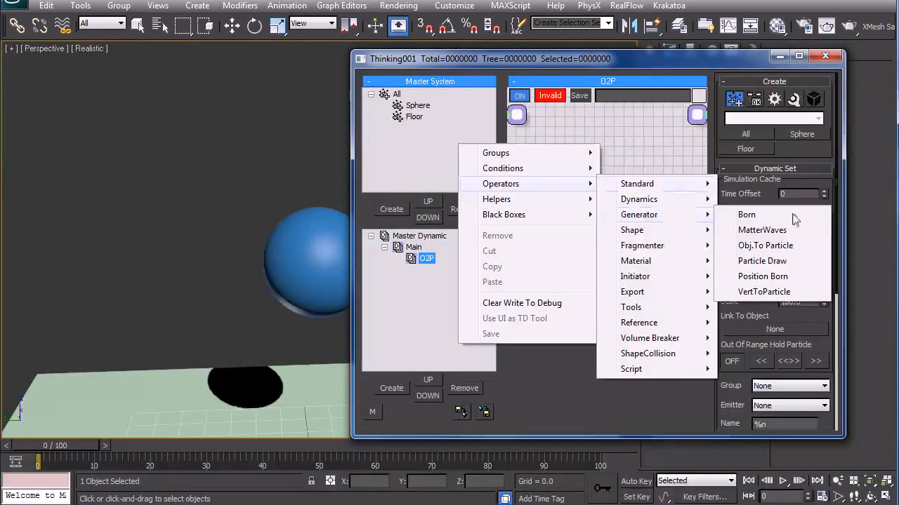
{"action": "left_click", "coordinate": [765, 245]}
{"action": "left_click", "coordinate": [733, 265]}
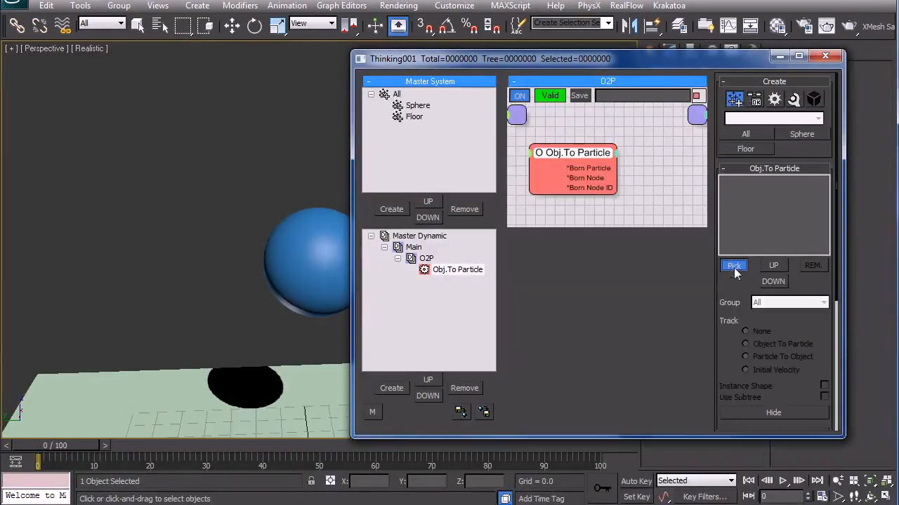
{"action": "left_click", "coordinate": [317, 248]}
{"action": "left_click", "coordinate": [742, 184]}
- Assign the sphere's particle to the Sphere group with Object To Particle tracking and Instance Shape enabled, and hide the original sphere
{"action": "left_click", "coordinate": [784, 304]}
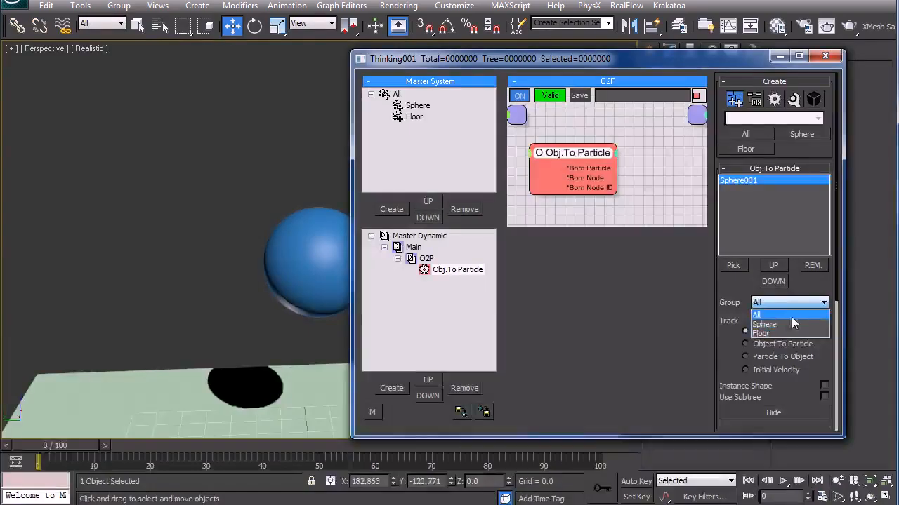
{"action": "left_click", "coordinate": [786, 325]}
{"action": "left_click", "coordinate": [789, 345]}
{"action": "left_click", "coordinate": [824, 386]}
{"action": "left_click", "coordinate": [801, 415]}
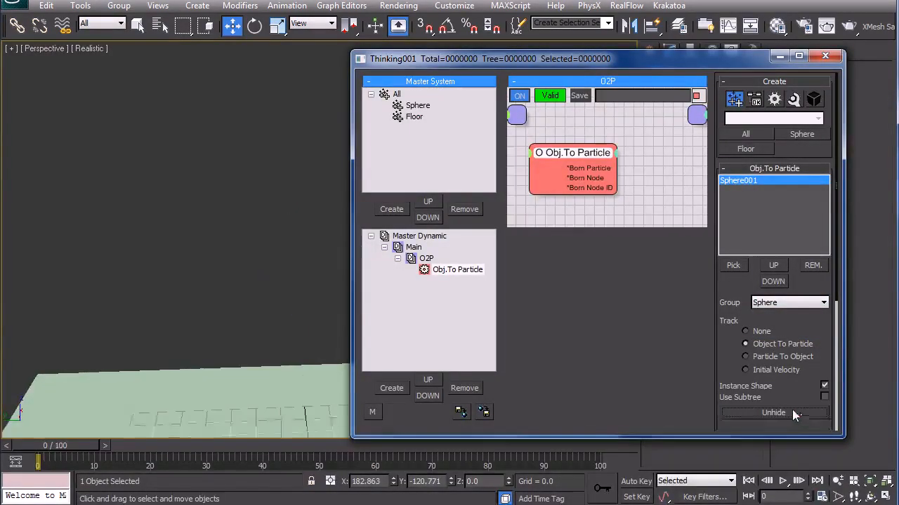
- Enlarge the O2P wiring area and position the Obj.To Particle node near its upper edge
{"action": "left_click_drag", "start_coordinate": [598, 225], "coordinate": [591, 423]}
{"action": "left_click_drag", "start_coordinate": [593, 248], "coordinate": [595, 163]}
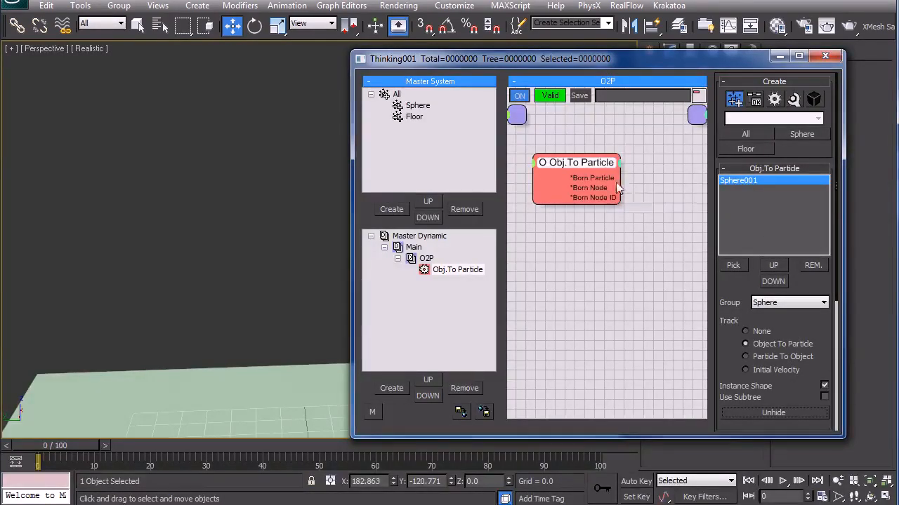
{"action": "left_click_drag", "start_coordinate": [593, 168], "coordinate": [593, 163]}
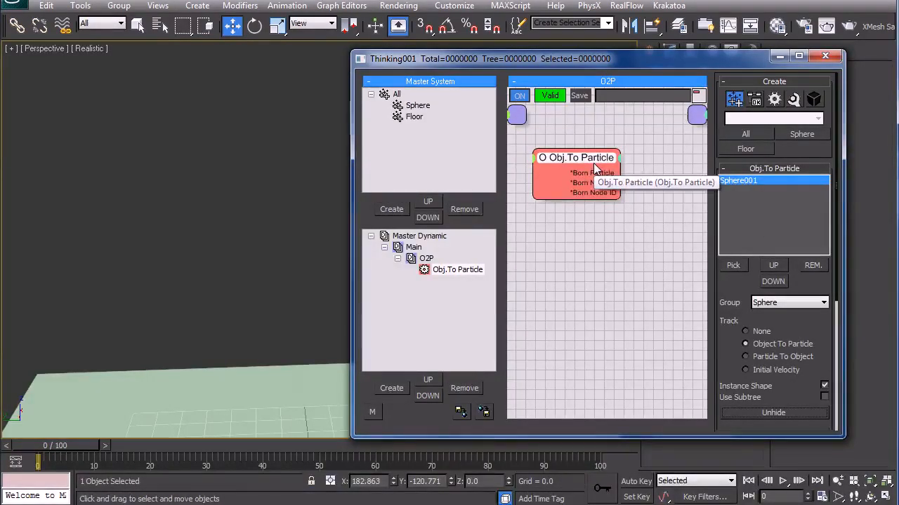
- Add a second Obj.To Particle operator with an empty object list below the first one, deleting the surplus pasted copy
{"action": "left_click_drag", "start_coordinate": [586, 164], "coordinate": [592, 262], "text": "shift"}
{"action": "left_click", "coordinate": [812, 271]}
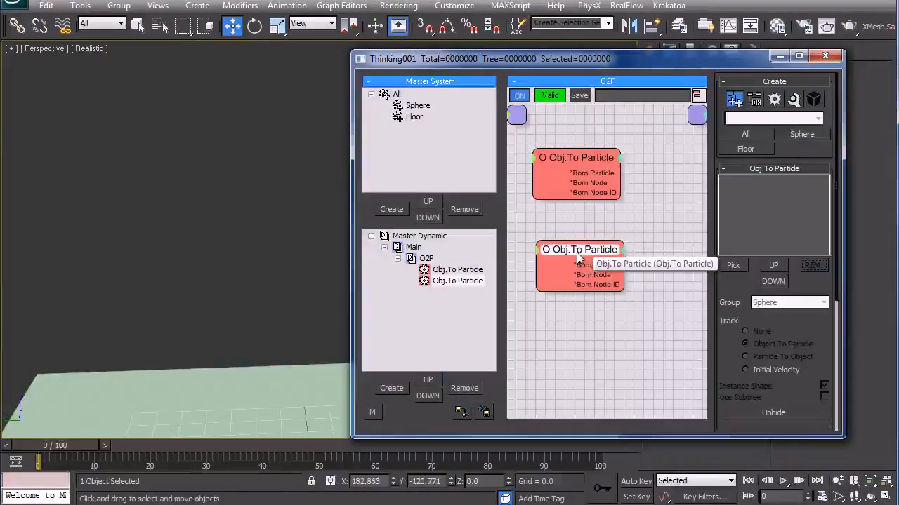
{"action": "key", "text": "ctrl+v"}
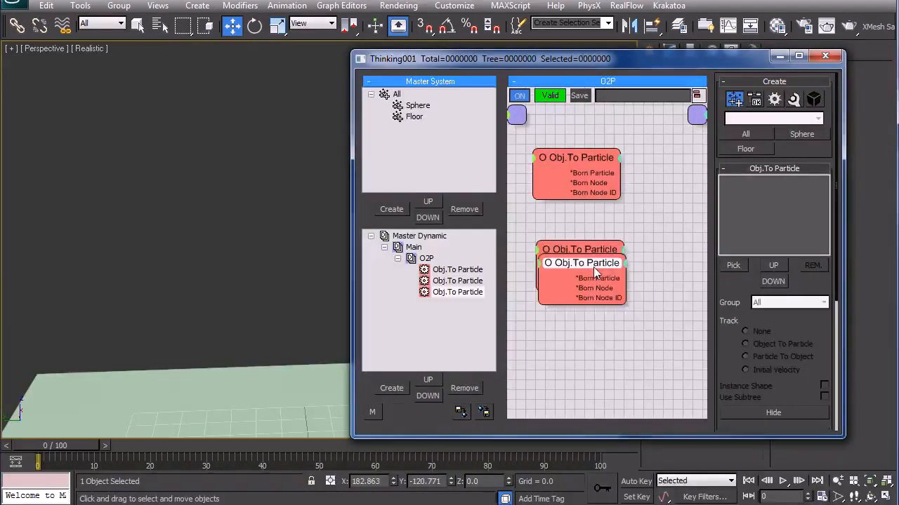
{"action": "left_click_drag", "start_coordinate": [594, 267], "coordinate": [600, 327]}
{"action": "right_click", "coordinate": [600, 327]}
{"action": "left_click", "coordinate": [554, 332]}
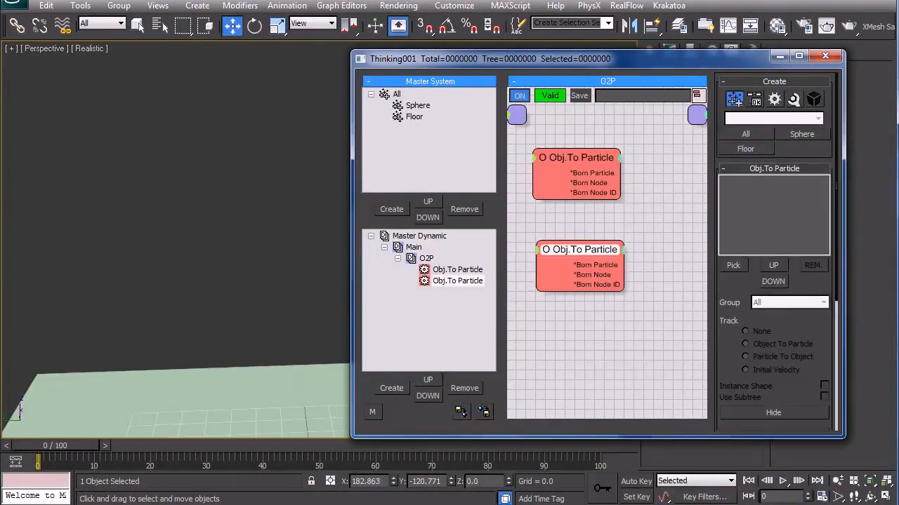
- Pick the floor box in the second Obj.To Particle operator, assign it to Floor with Object To Particle tracking and Instance Shape, and hide the original
{"action": "left_click", "coordinate": [733, 265]}
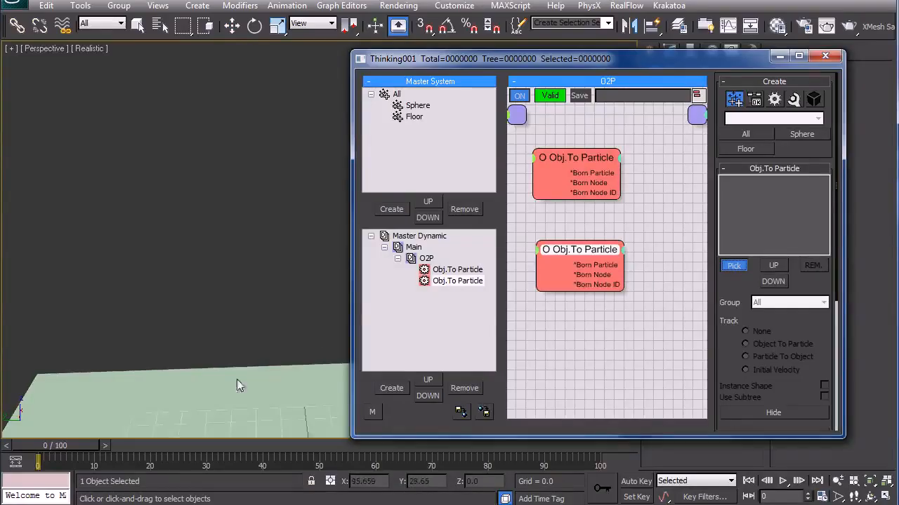
{"action": "left_click", "coordinate": [239, 421]}
{"action": "left_click", "coordinate": [726, 181]}
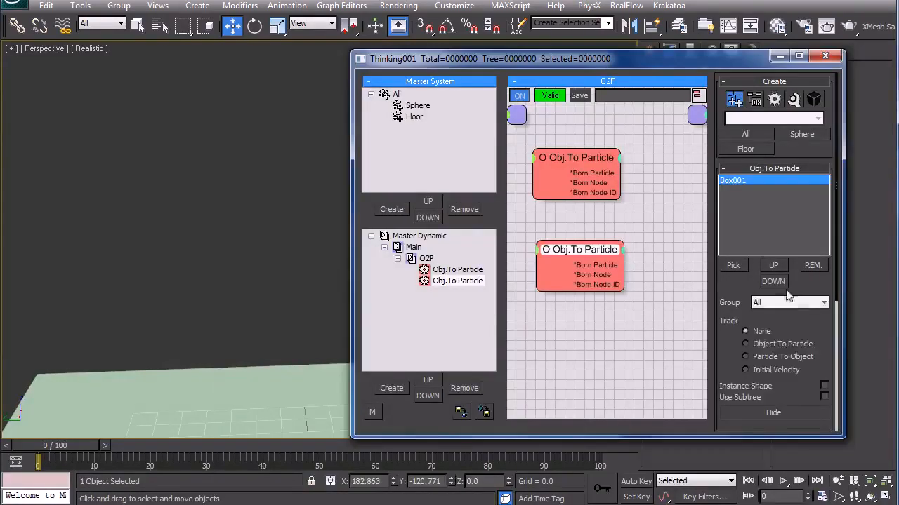
{"action": "left_click", "coordinate": [790, 302]}
{"action": "left_click", "coordinate": [787, 332]}
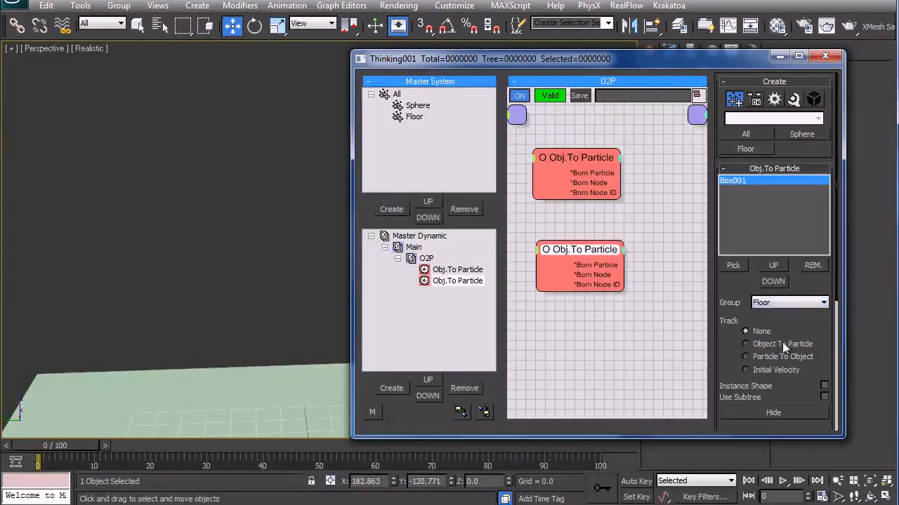
{"action": "left_click", "coordinate": [824, 386]}
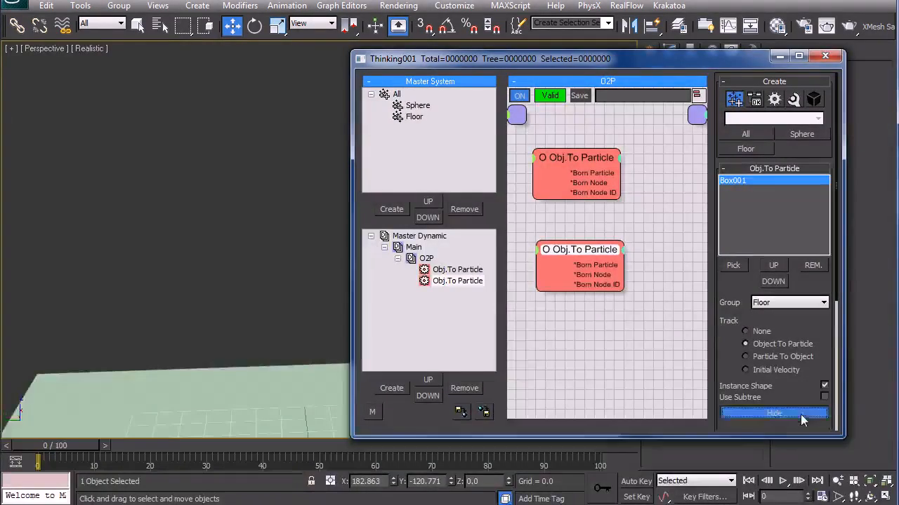
{"action": "left_click", "coordinate": [800, 414]}
- Enable Show Mesh for the Master Dynamic so the sphere and floor particles display in the viewport
{"action": "left_click", "coordinate": [426, 235]}
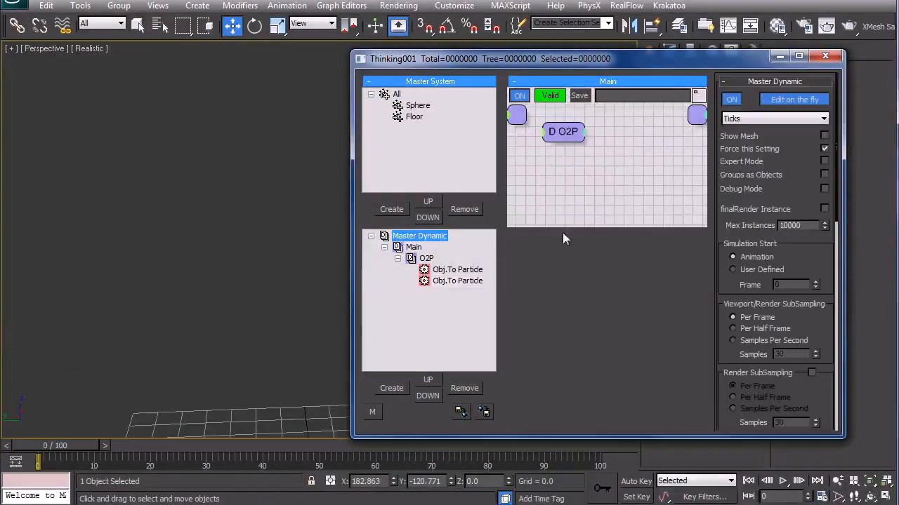
{"action": "left_click", "coordinate": [824, 136]}
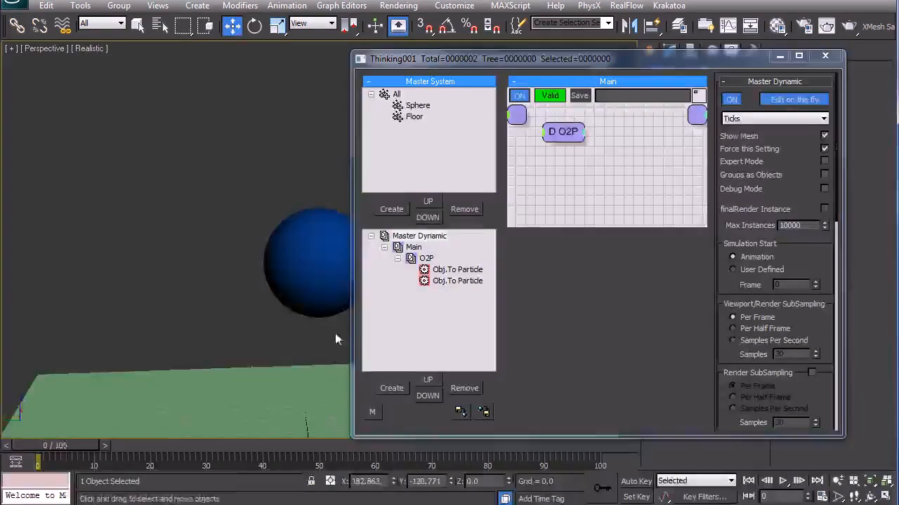
{"action": "middle_click_drag", "start_coordinate": [256, 361], "coordinate": [206, 175]}
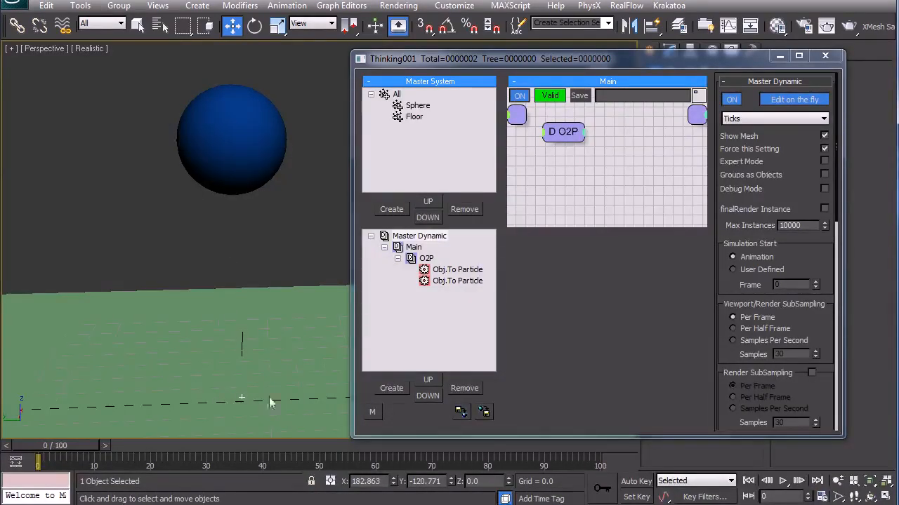
{"action": "middle_click_drag", "start_coordinate": [180, 374], "coordinate": [212, 379]}
{"action": "middle_click_drag", "start_coordinate": [284, 372], "coordinate": [288, 353], "text": "alt"}
{"action": "scroll", "coordinate": [256, 350], "scroll_direction": "up", "scroll_amount": 3}
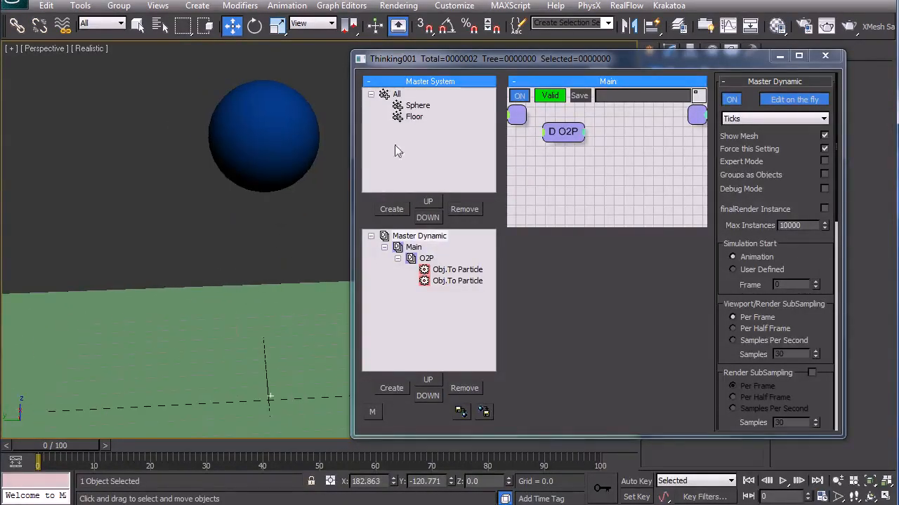
- Examine the Floor group's Shape Collision Dynamics options, including the Active, Neutron and Frozen states
{"action": "left_click", "coordinate": [411, 120]}
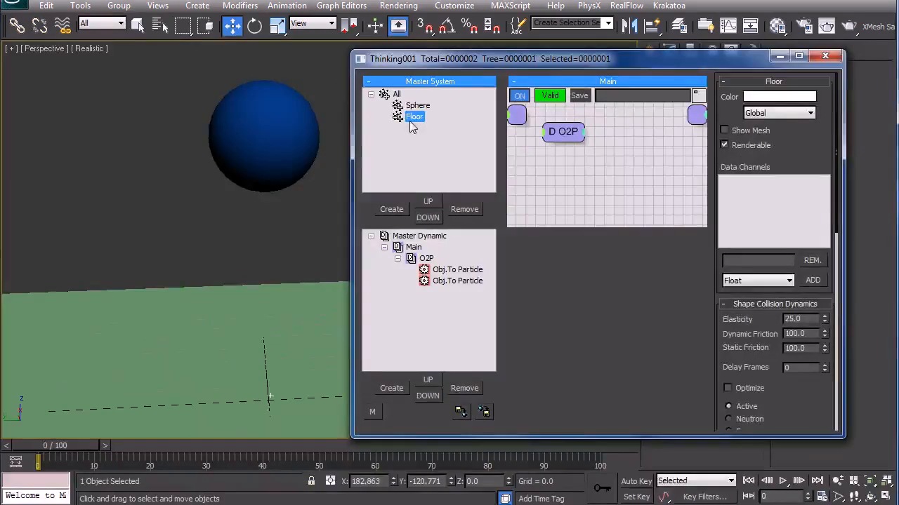
{"action": "middle_click_drag", "start_coordinate": [153, 321], "coordinate": [125, 241], "text": "alt"}
{"action": "middle_click_drag", "start_coordinate": [233, 346], "coordinate": [400, 139], "text": "alt"}
{"action": "left_click", "coordinate": [410, 118]}
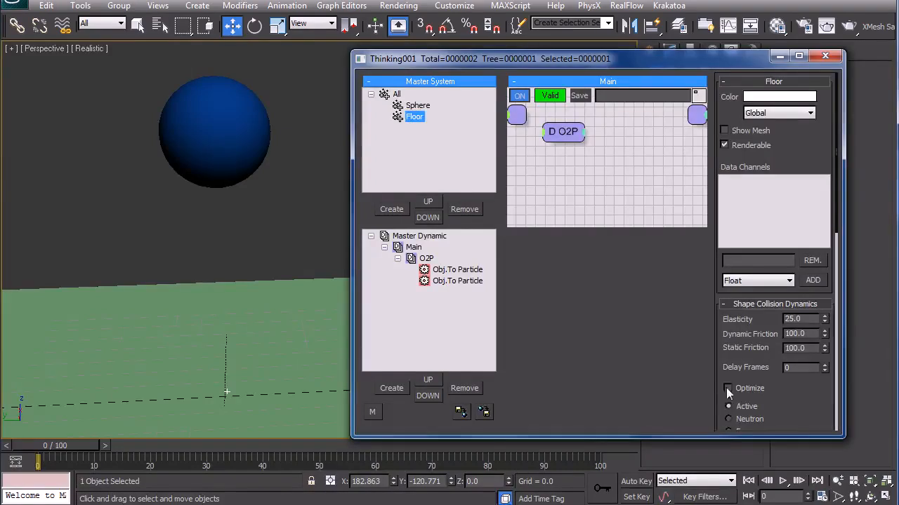
{"action": "scroll", "coordinate": [786, 388], "scroll_direction": "down", "scroll_amount": 3}
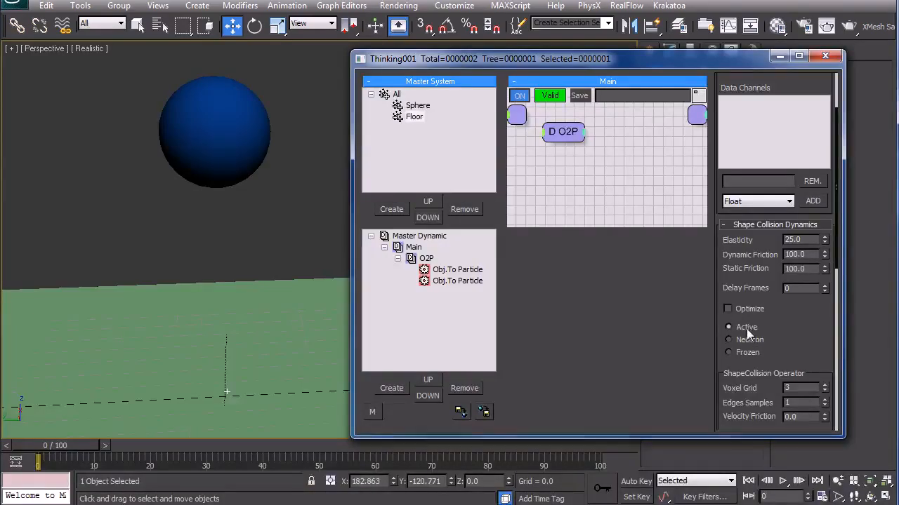
- Create a second dynamic set inside Main, next to O2P, and name it Gravity
{"action": "left_click", "coordinate": [397, 259]}
{"action": "left_click", "coordinate": [413, 247]}
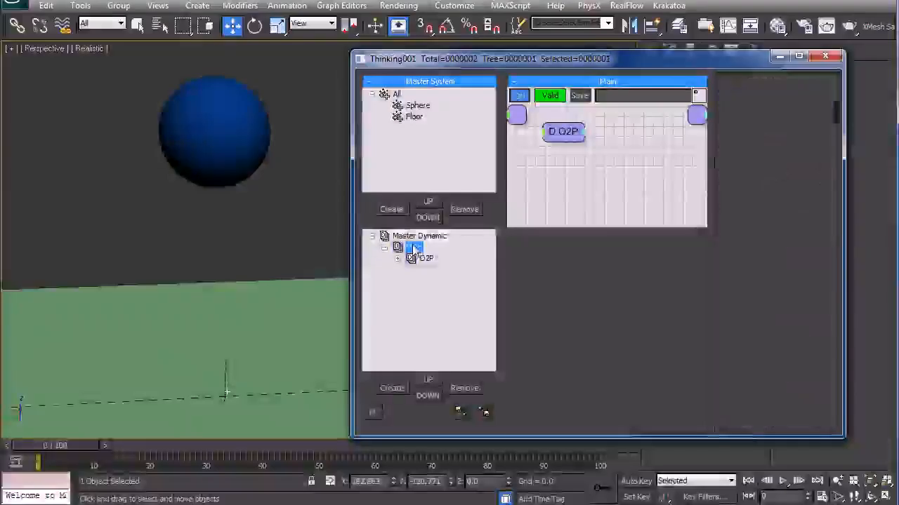
{"action": "left_click", "coordinate": [392, 388]}
{"action": "left_click", "coordinate": [440, 270]}
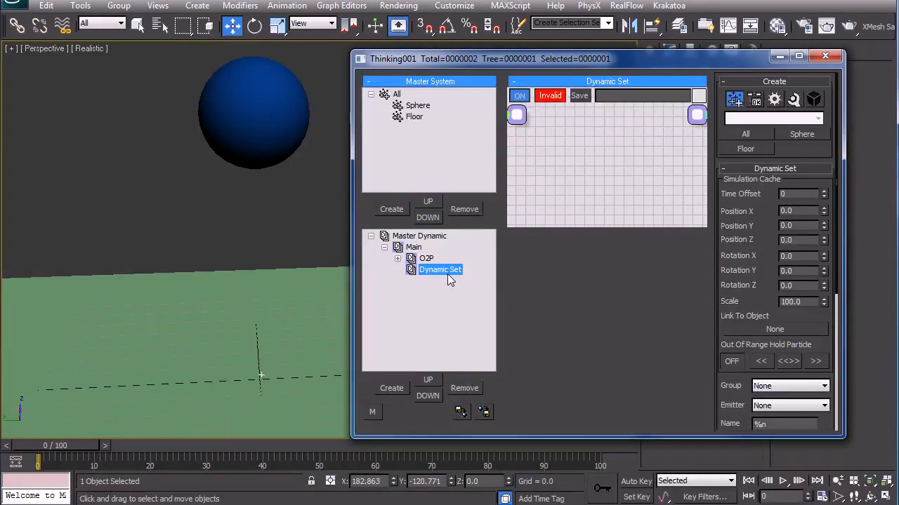
{"action": "type", "text": "Gravity"}
{"action": "key", "text": "Return"}
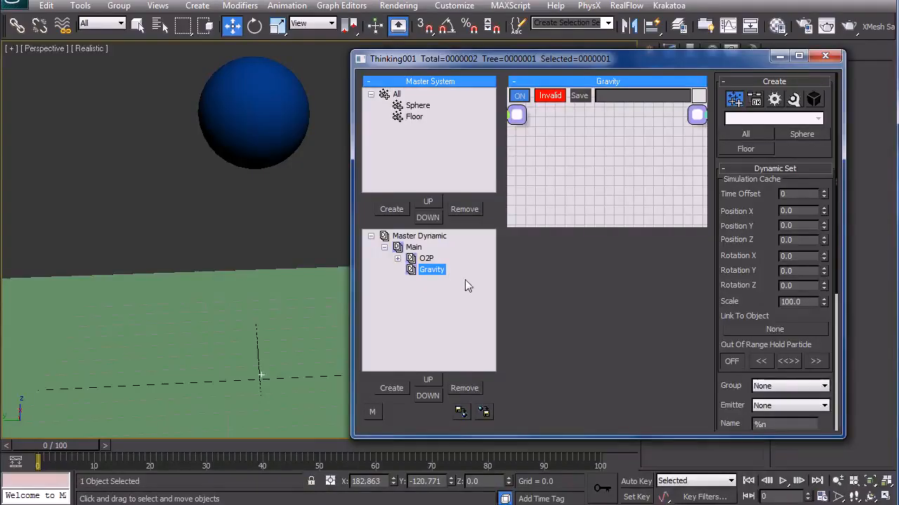
- Enlarge the wiring area of the Gravity dynamic set
{"action": "right_click", "coordinate": [544, 159]}
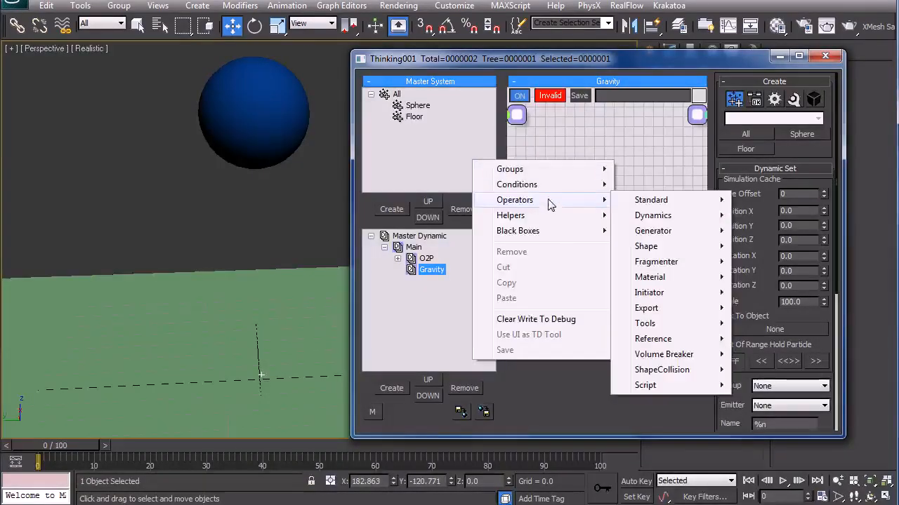
{"action": "left_click", "coordinate": [547, 151]}
{"action": "left_click_drag", "start_coordinate": [547, 226], "coordinate": [530, 358]}
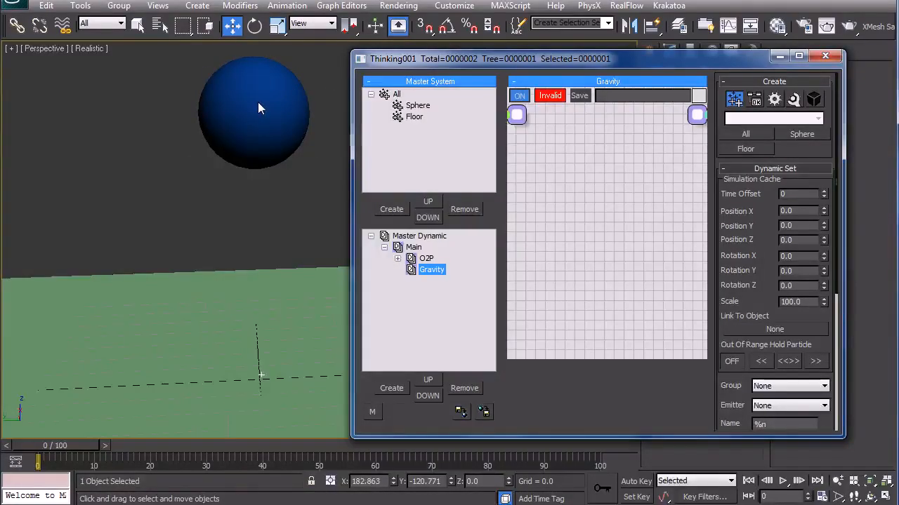
- Add a Sphere group node to the Gravity dynamic set and place it near the wiring area's start
{"action": "middle_click_drag", "start_coordinate": [197, 389], "coordinate": [90, 373], "text": "alt"}
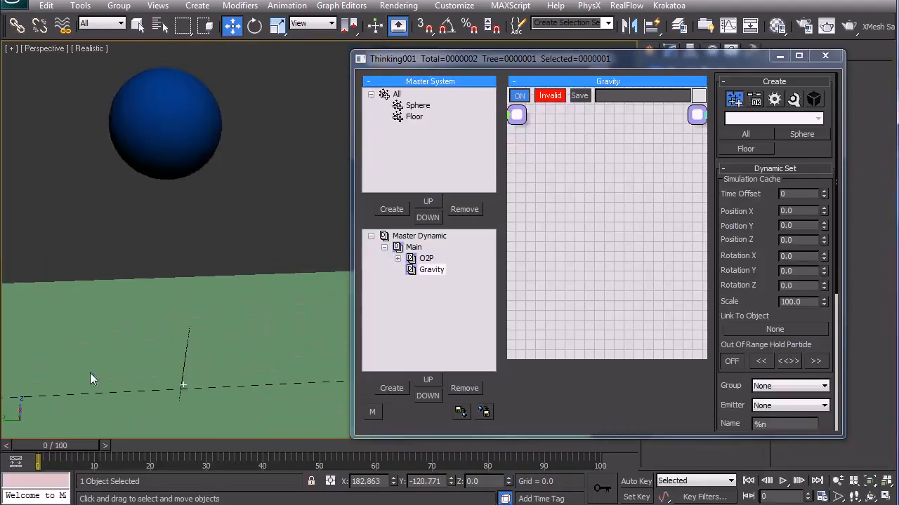
{"action": "right_click", "coordinate": [524, 165]}
{"action": "mouse_move", "coordinate": [526, 176]}
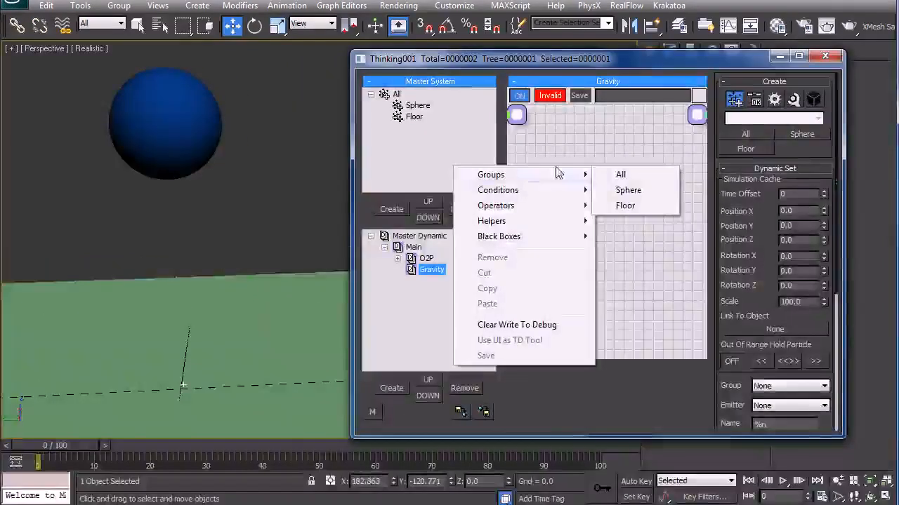
{"action": "left_click", "coordinate": [628, 191]}
{"action": "left_click_drag", "start_coordinate": [552, 180], "coordinate": [549, 204]}
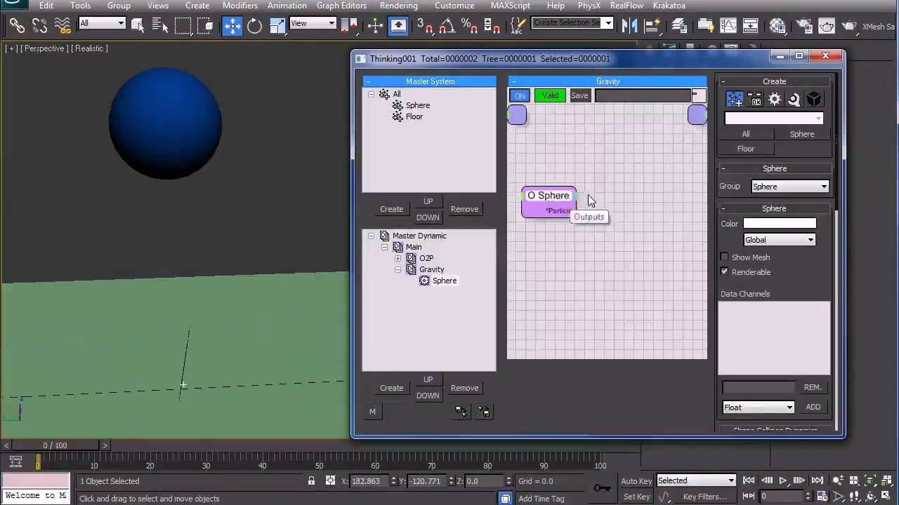
- Add a Force dynamics operator beside the Sphere node in Gravity and wire Sphere's Particle output to its Particle input
{"action": "right_click", "coordinate": [548, 189]}
{"action": "mouse_move", "coordinate": [620, 224]}
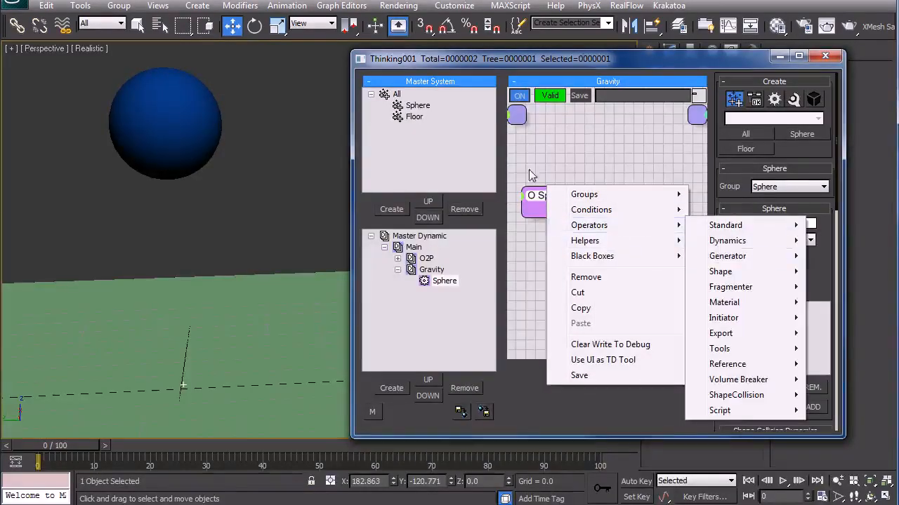
{"action": "right_click", "coordinate": [444, 146]}
{"action": "mouse_move", "coordinate": [581, 191]}
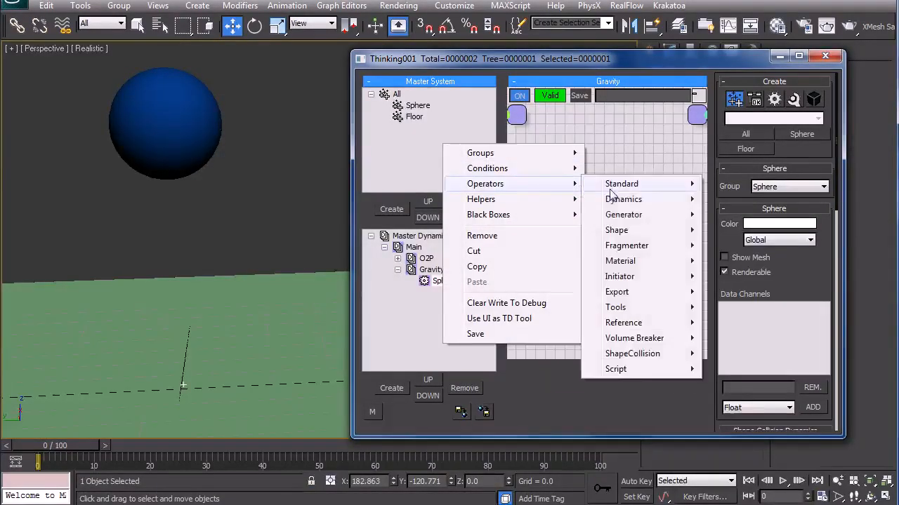
{"action": "mouse_move", "coordinate": [623, 199]}
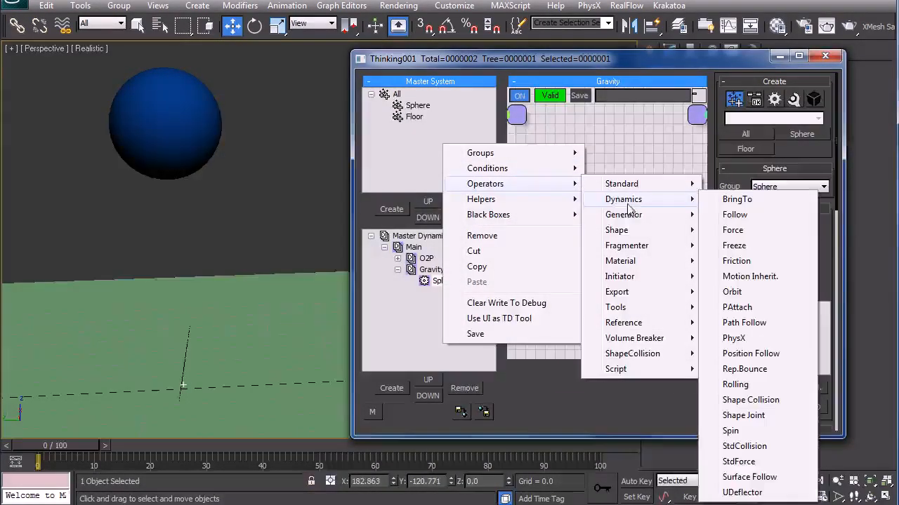
{"action": "left_click", "coordinate": [763, 233]}
{"action": "left_click_drag", "start_coordinate": [555, 179], "coordinate": [575, 205]}
- Add a standard Point3 helper below the Sphere node and wire its Vector output to the Force operator's Direction input
{"action": "right_click", "coordinate": [467, 251]}
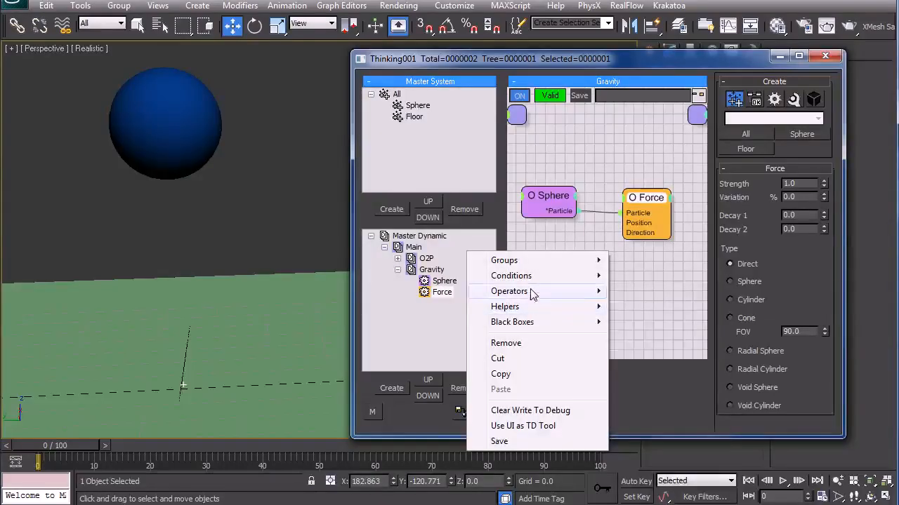
{"action": "mouse_move", "coordinate": [583, 307]}
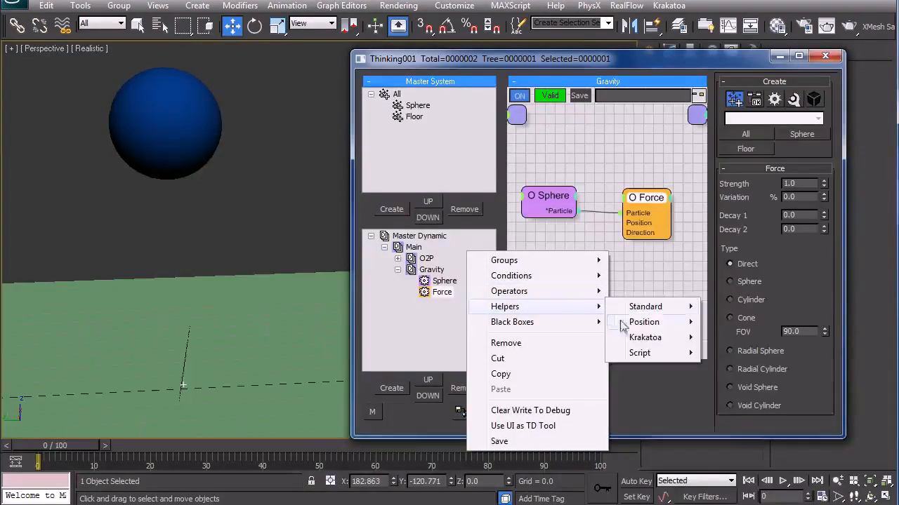
{"action": "mouse_move", "coordinate": [636, 311]}
{"action": "right_click", "coordinate": [545, 114]}
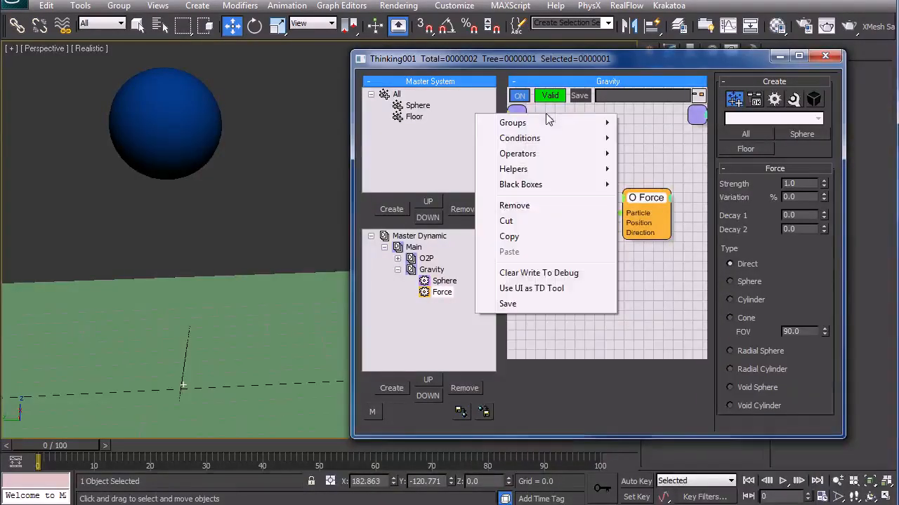
{"action": "mouse_move", "coordinate": [540, 169]}
{"action": "mouse_move", "coordinate": [642, 173]}
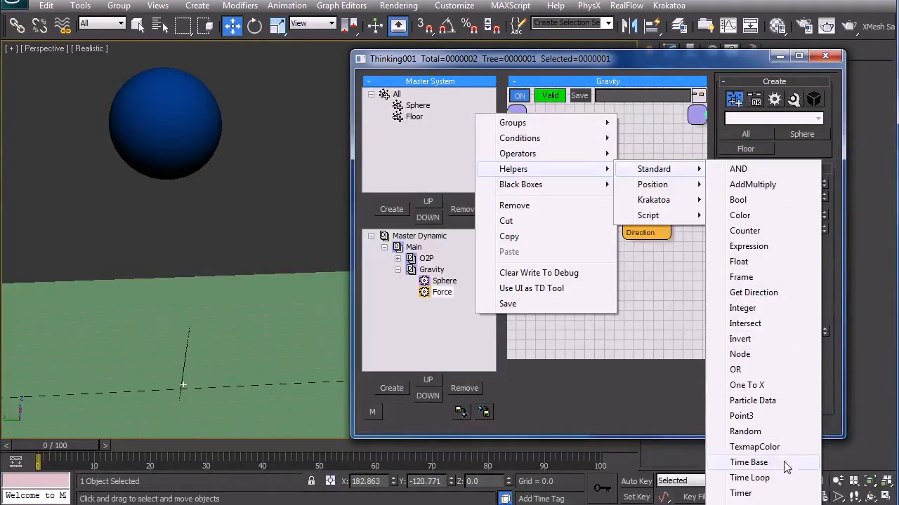
{"action": "left_click", "coordinate": [771, 418]}
{"action": "left_click_drag", "start_coordinate": [576, 131], "coordinate": [624, 232]}
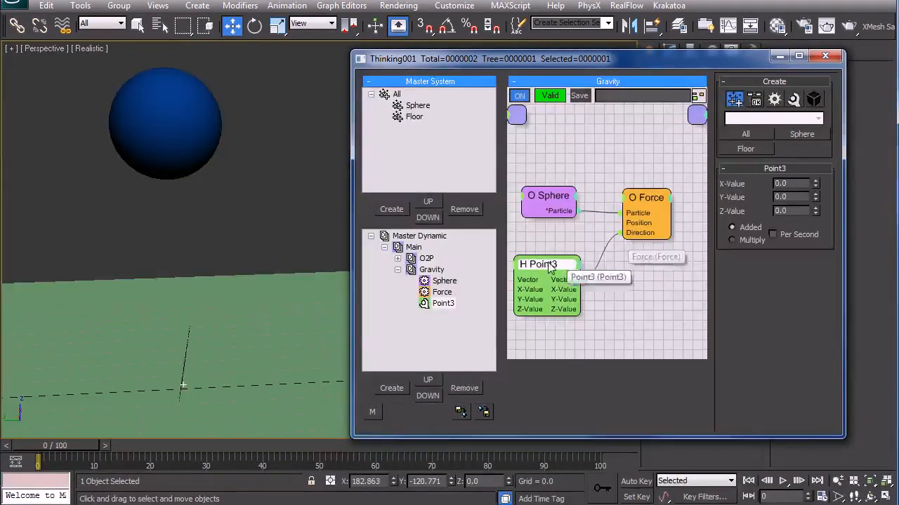
- Set the Point3 Z-Value to 1 and the Force strength to 72, and move the Sphere node clear of the wire
{"action": "double_click", "coordinate": [795, 211]}
{"action": "type", "text": "1"}
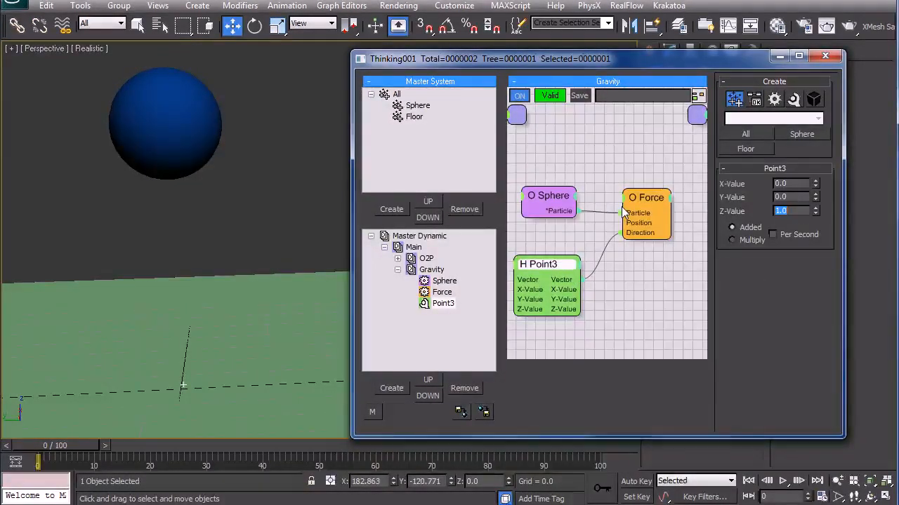
{"action": "left_click", "coordinate": [646, 203]}
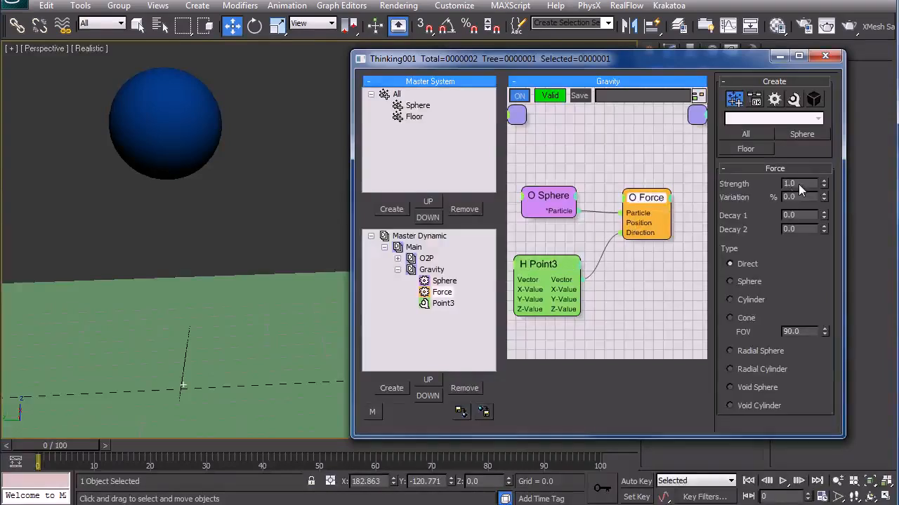
{"action": "type", "text": "72"}
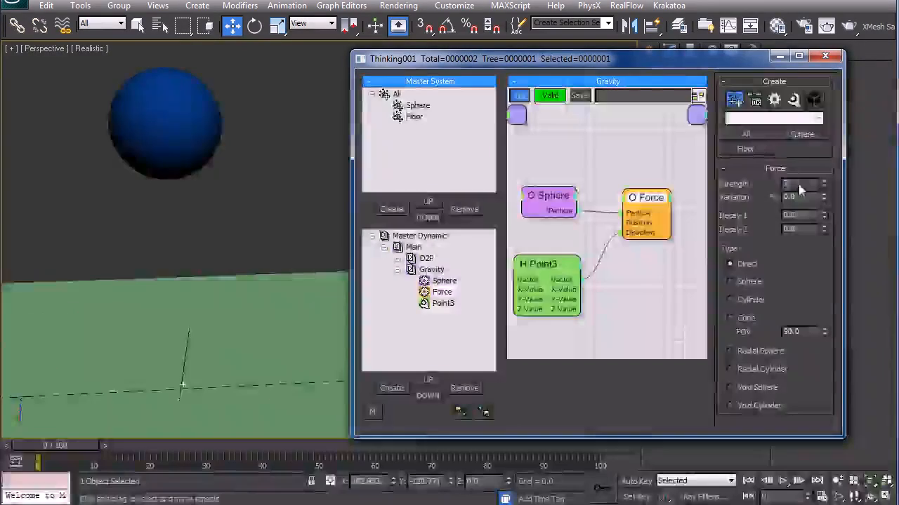
{"action": "left_click_drag", "start_coordinate": [564, 203], "coordinate": [552, 181]}
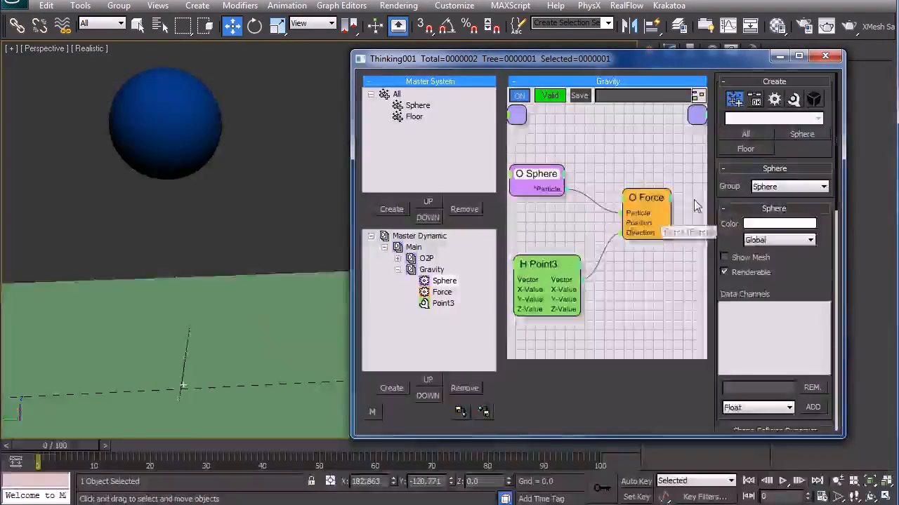
- Change the Sphere particle group's color to red with RGB 241, 22, 22
{"action": "left_click", "coordinate": [409, 108]}
{"action": "left_click", "coordinate": [800, 102]}
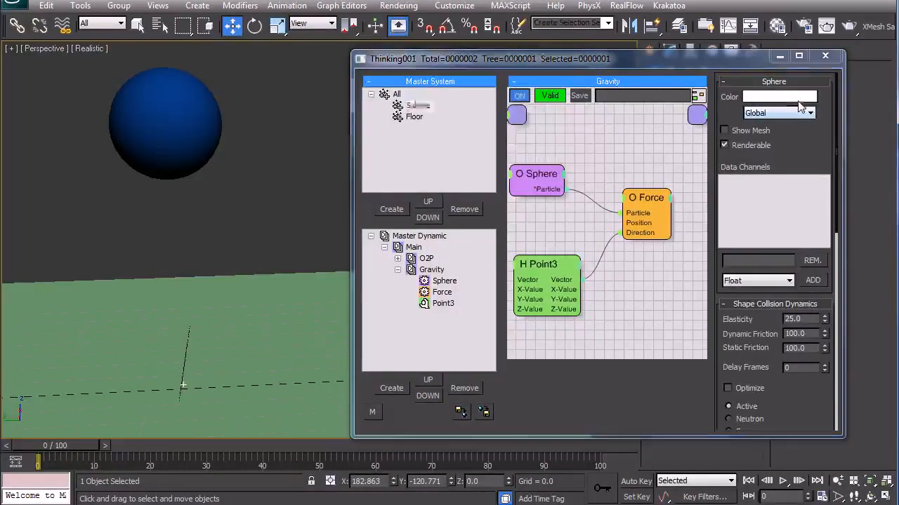
{"action": "left_click", "coordinate": [378, 56]}
{"action": "left_click", "coordinate": [391, 59]}
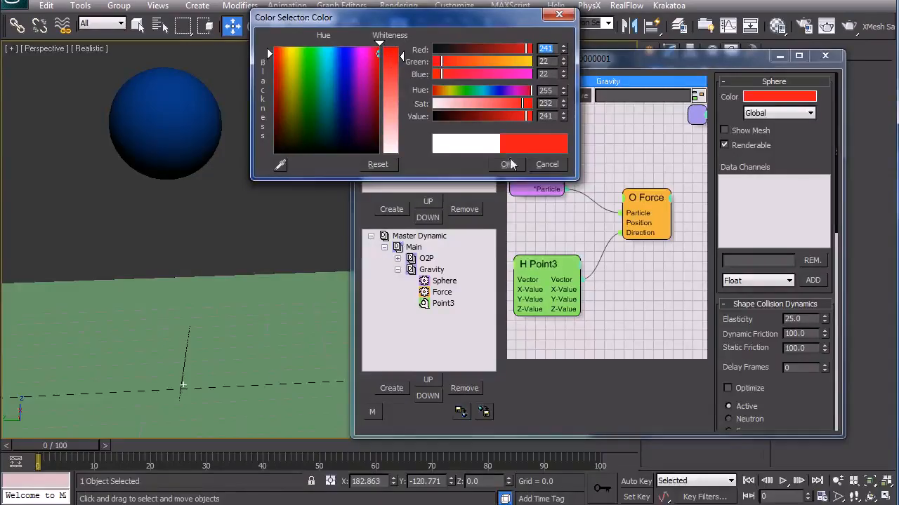
{"action": "left_click", "coordinate": [505, 164]}
- Set the Point3 Z-Value to -1 so the force pulls downward, and preview the sphere's motion over the first frames
{"action": "left_click_drag", "start_coordinate": [80, 445], "coordinate": [35, 449]}
{"action": "left_click", "coordinate": [538, 265]}
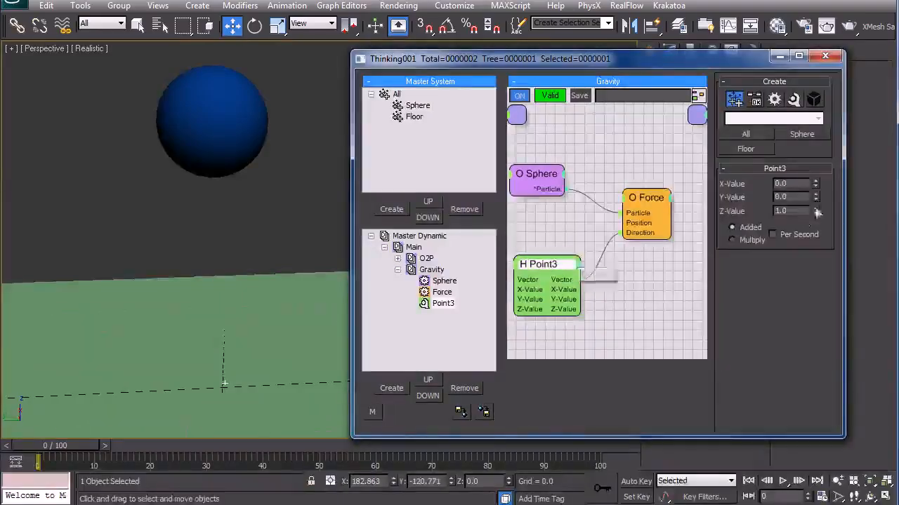
{"action": "left_click", "coordinate": [803, 210]}
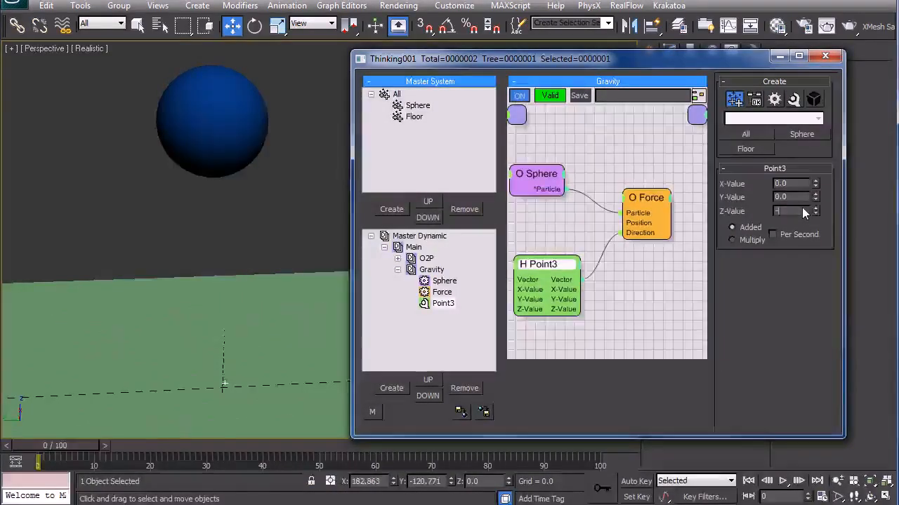
{"action": "left_click_drag", "start_coordinate": [79, 446], "coordinate": [59, 450]}
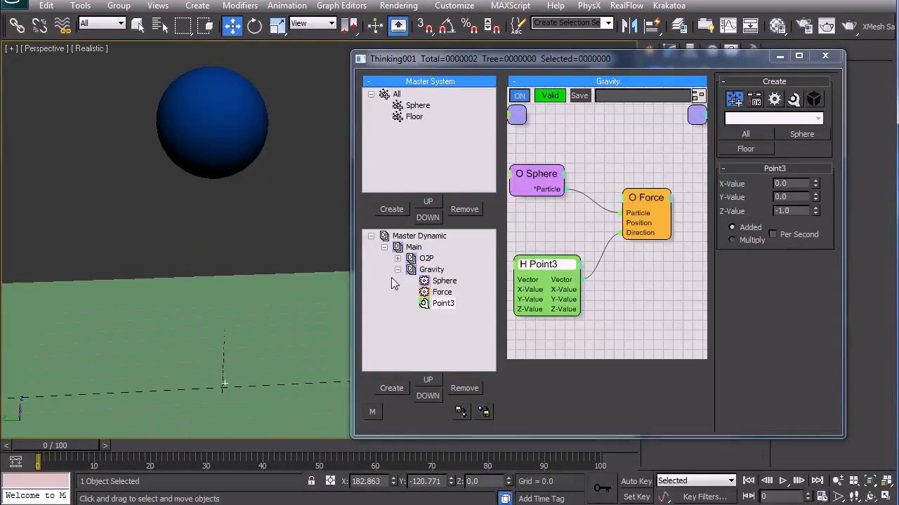
- Collapse Gravity, create two more dynamic sets inside Main, and name the last one SC
{"action": "left_click", "coordinate": [431, 270]}
{"action": "left_click", "coordinate": [398, 269]}
{"action": "left_click", "coordinate": [414, 247]}
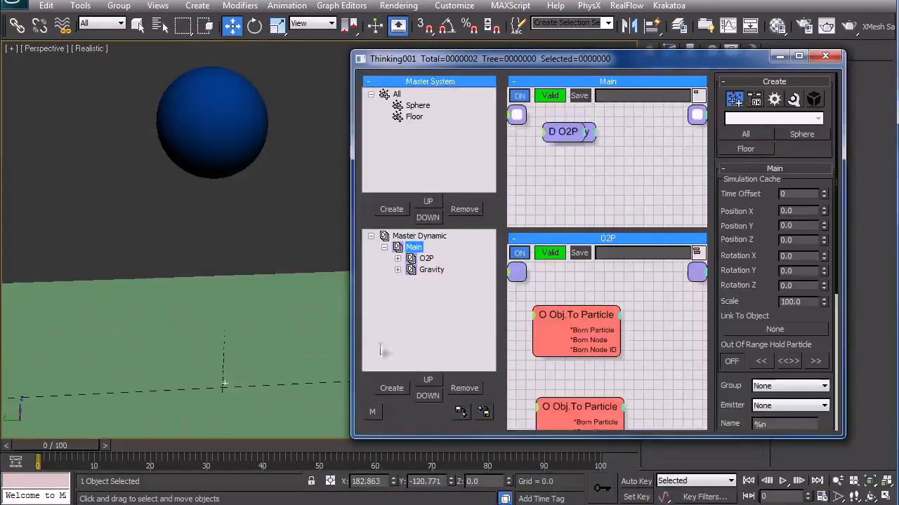
{"action": "left_click", "coordinate": [394, 388]}
{"action": "left_click", "coordinate": [393, 389]}
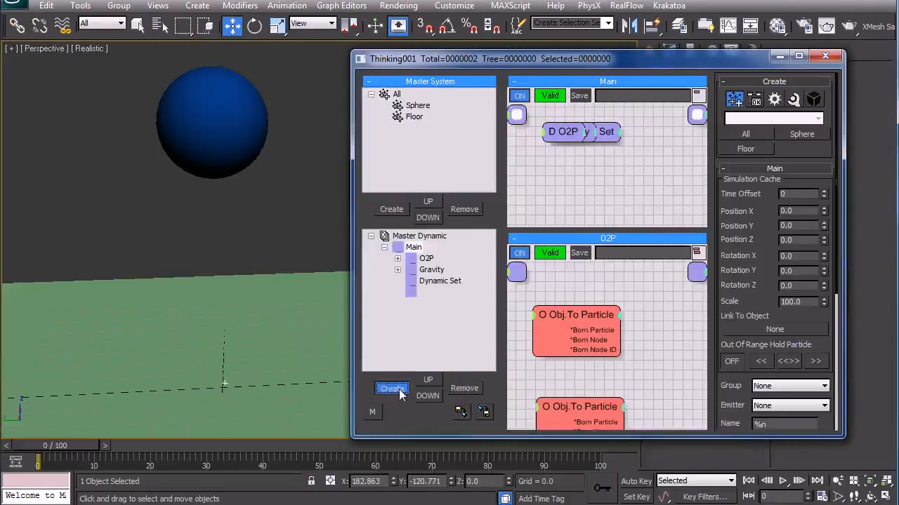
{"action": "left_click", "coordinate": [446, 295]}
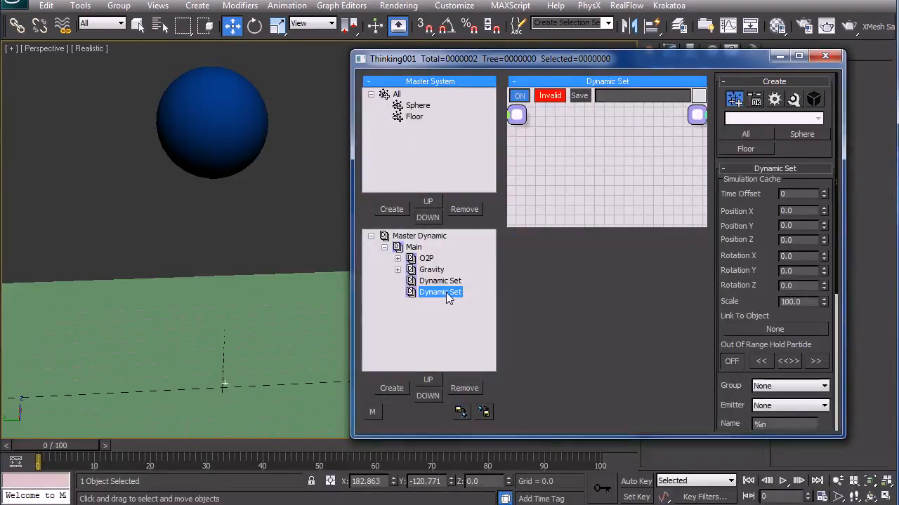
{"action": "type", "text": "SC"}
- Add a ShapeCollision SC operator to the SC set, with Sphere as its particle group and Floor as its deflector
{"action": "right_click", "coordinate": [529, 135]}
{"action": "mouse_move", "coordinate": [549, 176]}
{"action": "mouse_move", "coordinate": [649, 349]}
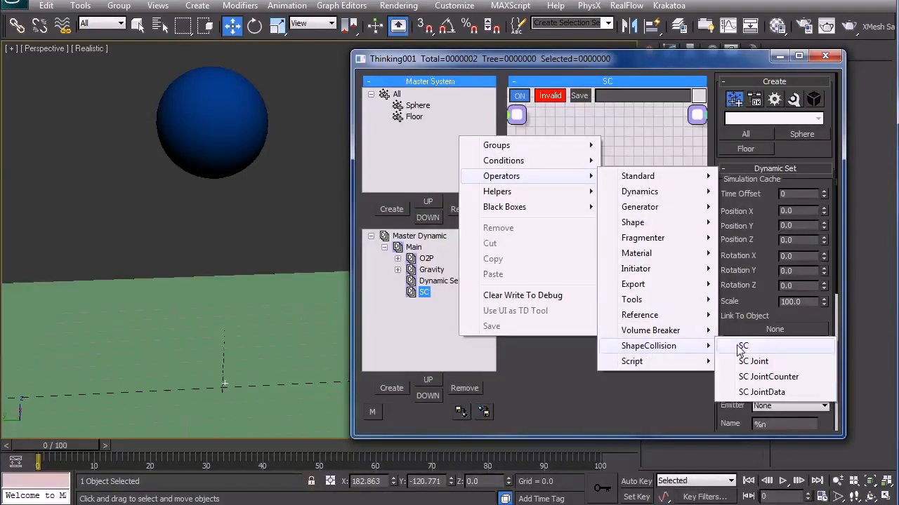
{"action": "left_click", "coordinate": [742, 346]}
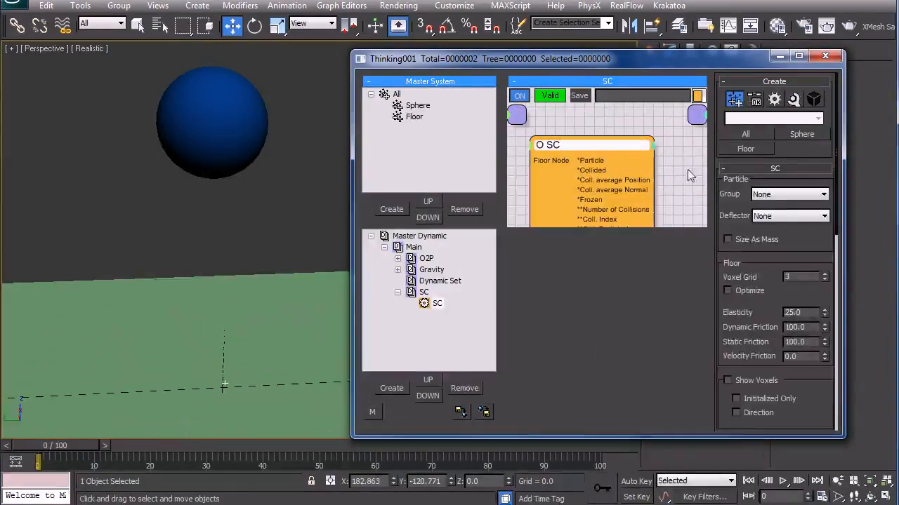
{"action": "left_click", "coordinate": [783, 199]}
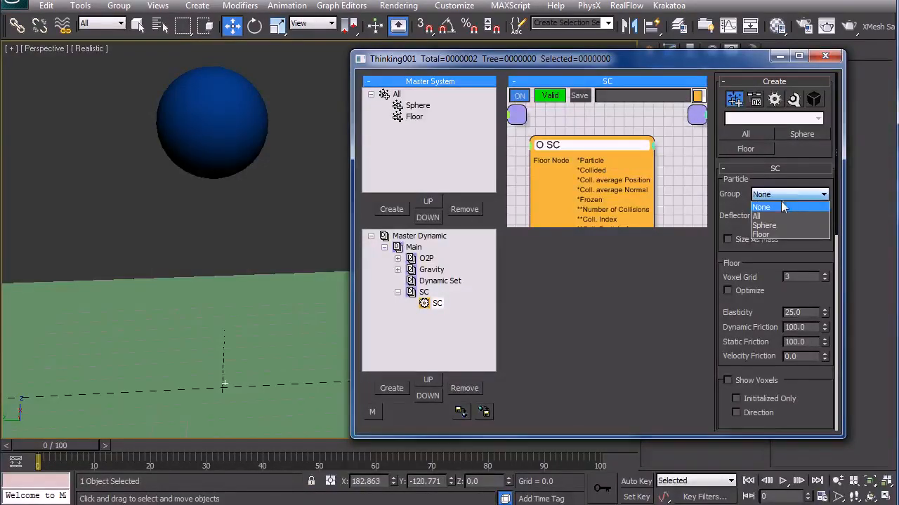
{"action": "left_click", "coordinate": [765, 223]}
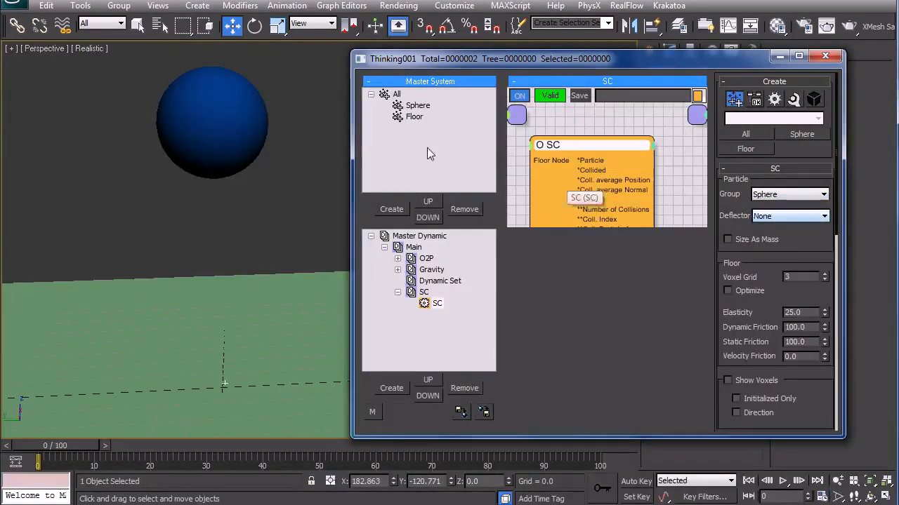
{"action": "middle_click_drag", "start_coordinate": [186, 308], "coordinate": [257, 295]}
{"action": "middle_click_drag", "start_coordinate": [180, 332], "coordinate": [198, 318], "text": "alt"}
{"action": "middle_click_drag", "start_coordinate": [122, 388], "coordinate": [25, 455], "text": "alt"}
{"action": "left_click", "coordinate": [786, 217]}
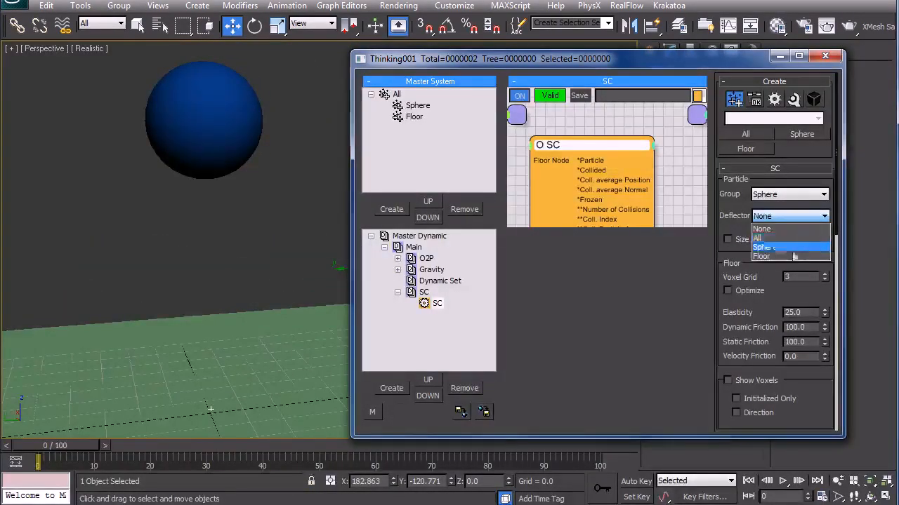
{"action": "left_click", "coordinate": [770, 256]}
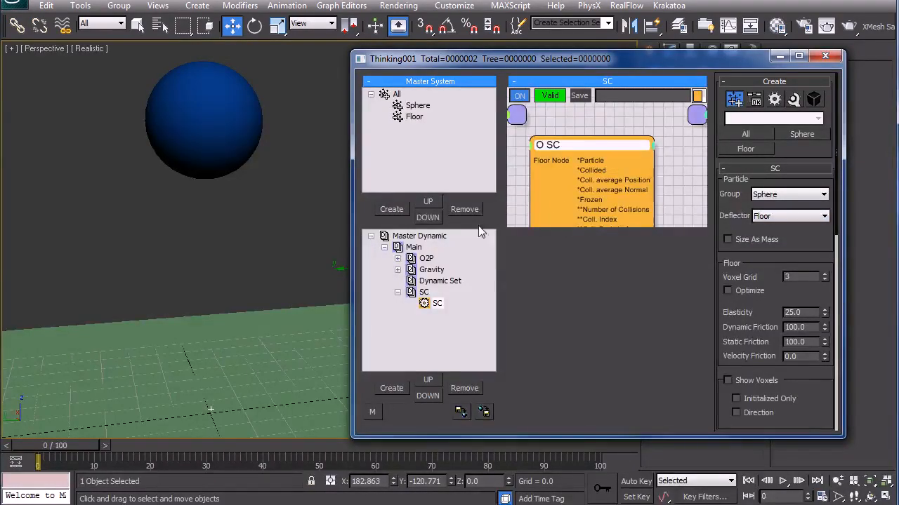
- Preview the sphere's collision with the floor by scrubbing the animation forward and back to frame 0
{"action": "left_click_drag", "start_coordinate": [70, 447], "coordinate": [272, 467]}
{"action": "middle_click_drag", "start_coordinate": [242, 385], "coordinate": [233, 357], "text": "alt"}
{"action": "left_click_drag", "start_coordinate": [277, 444], "coordinate": [14, 490]}
{"action": "middle_click_drag", "start_coordinate": [88, 337], "coordinate": [73, 400]}
{"action": "middle_click_drag", "start_coordinate": [122, 309], "coordinate": [130, 334]}
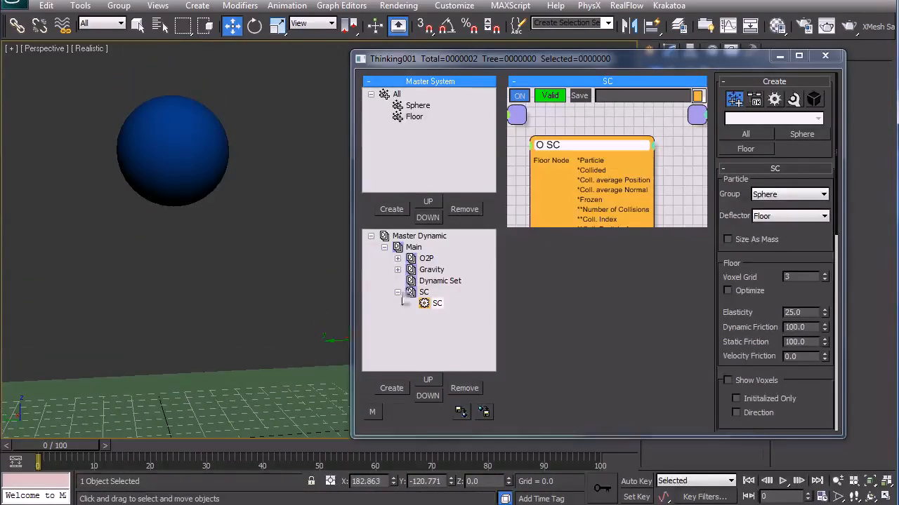
- Collapse the SC set and rename the unnamed dynamic set between Gravity and SC as VB
{"action": "left_click", "coordinate": [397, 292]}
{"action": "left_click", "coordinate": [435, 283]}
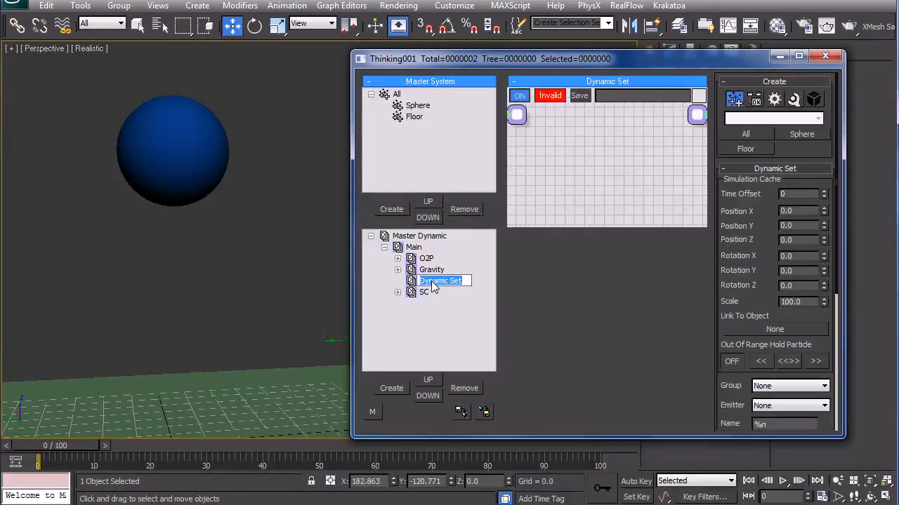
{"action": "type", "text": "VB"}
{"action": "key", "text": "Return"}
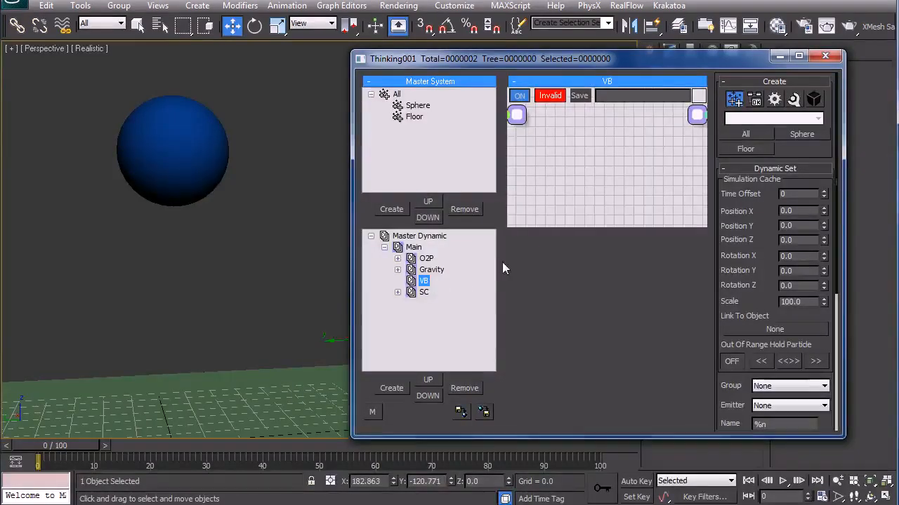
- Add a Sphere group node to the VB dynamic set and place it at the wiring area's input side
{"action": "right_click", "coordinate": [540, 172]}
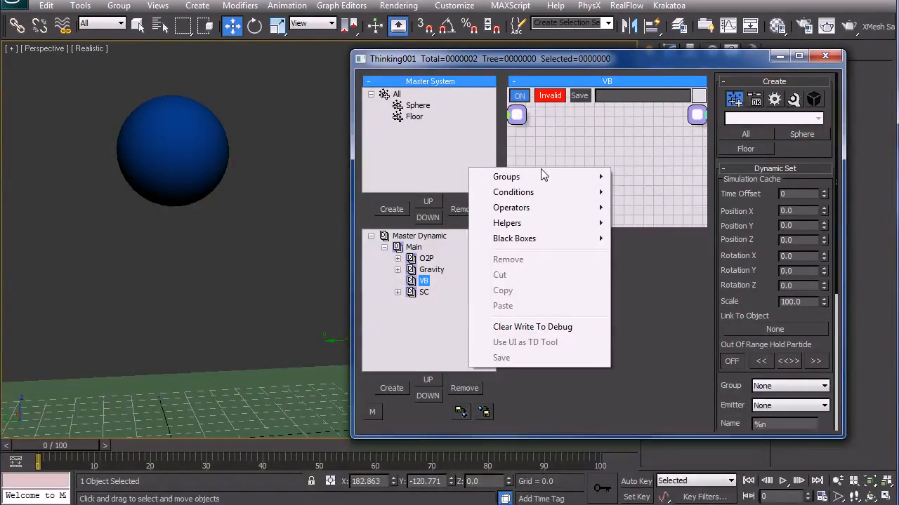
{"action": "mouse_move", "coordinate": [539, 180]}
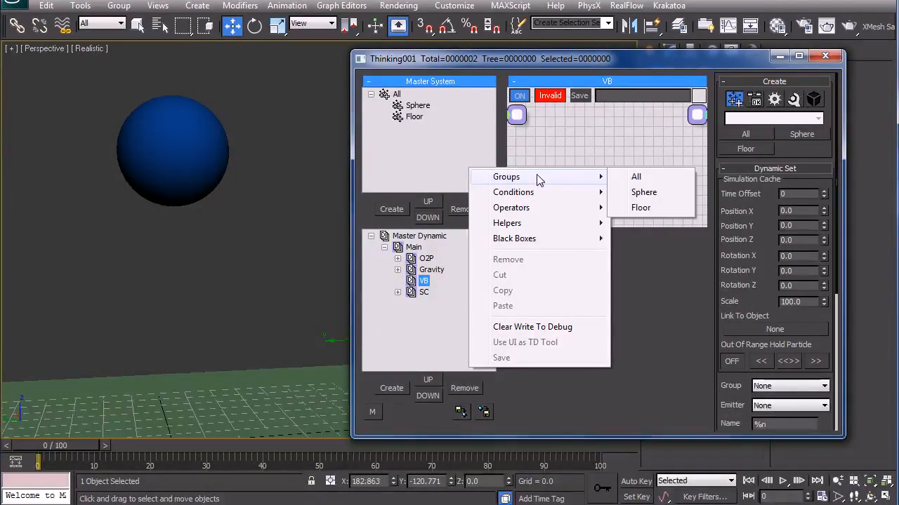
{"action": "left_click", "coordinate": [644, 192]}
{"action": "left_click_drag", "start_coordinate": [582, 190], "coordinate": [549, 224]}
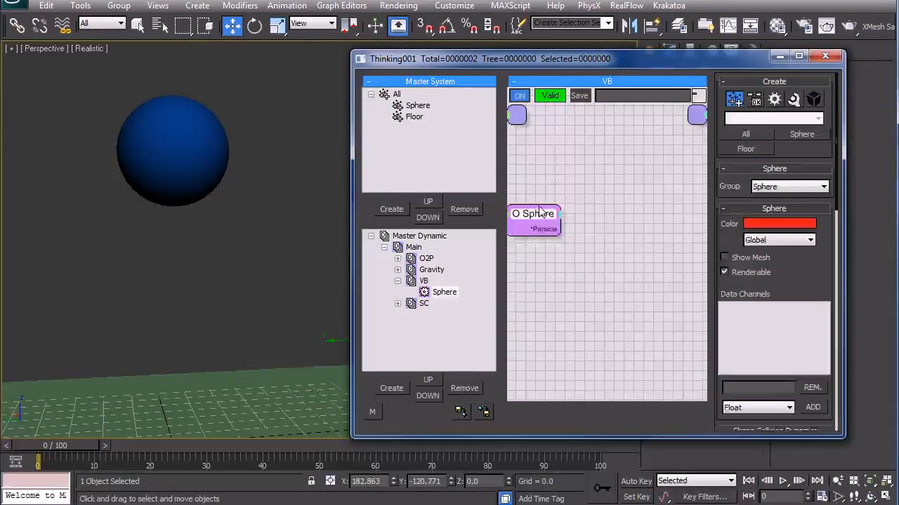
- Add a VolumeBreak operator to the VB set and connect the Sphere node's Particle output to its Particle input
{"action": "right_click", "coordinate": [548, 225]}
{"action": "mouse_move", "coordinate": [616, 269]}
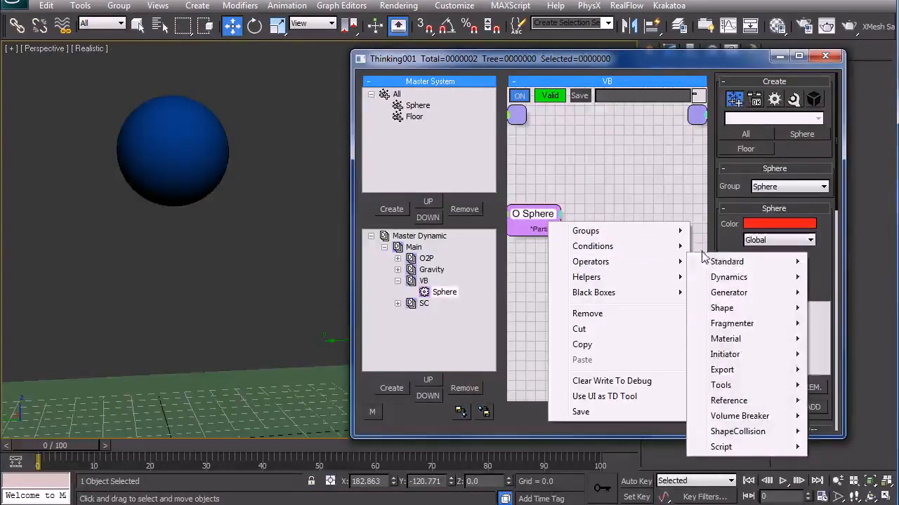
{"action": "right_click", "coordinate": [456, 153]}
{"action": "mouse_move", "coordinate": [551, 191]}
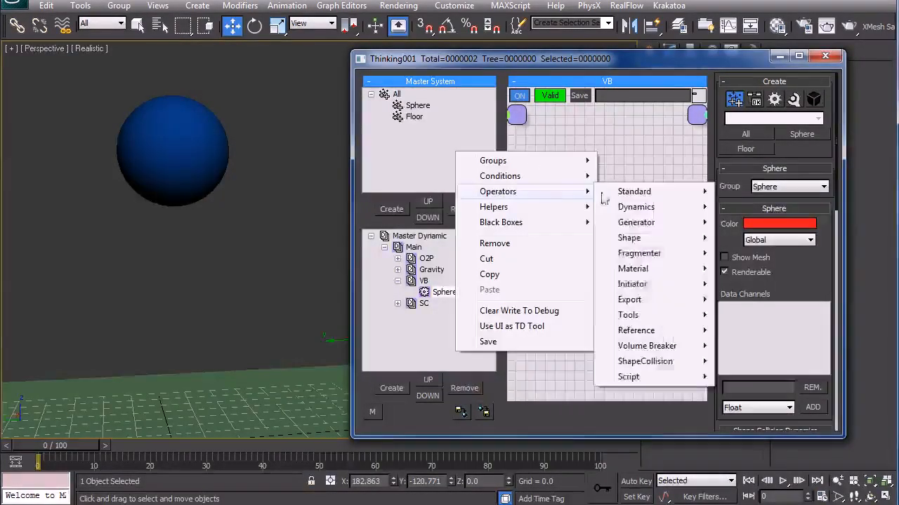
{"action": "mouse_move", "coordinate": [618, 346]}
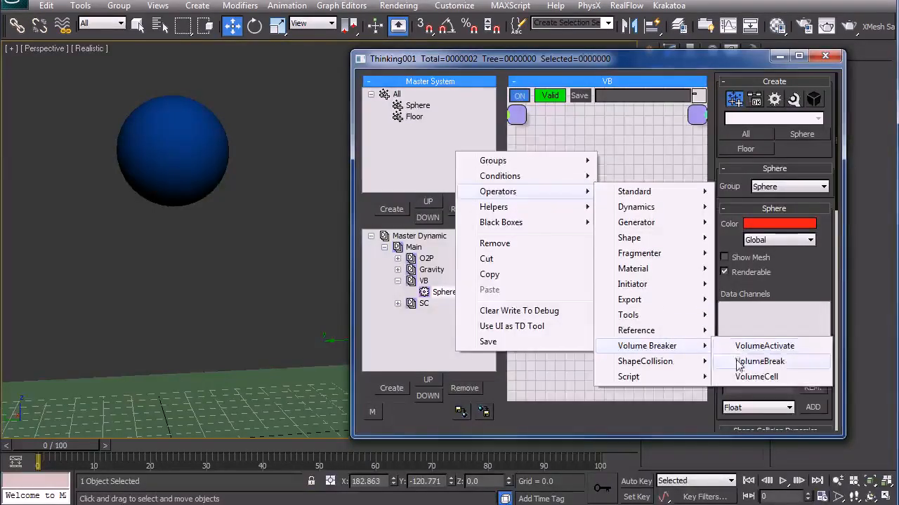
{"action": "left_click", "coordinate": [759, 361]}
{"action": "left_click_drag", "start_coordinate": [564, 179], "coordinate": [624, 240]}
{"action": "left_click_drag", "start_coordinate": [560, 228], "coordinate": [606, 230]}
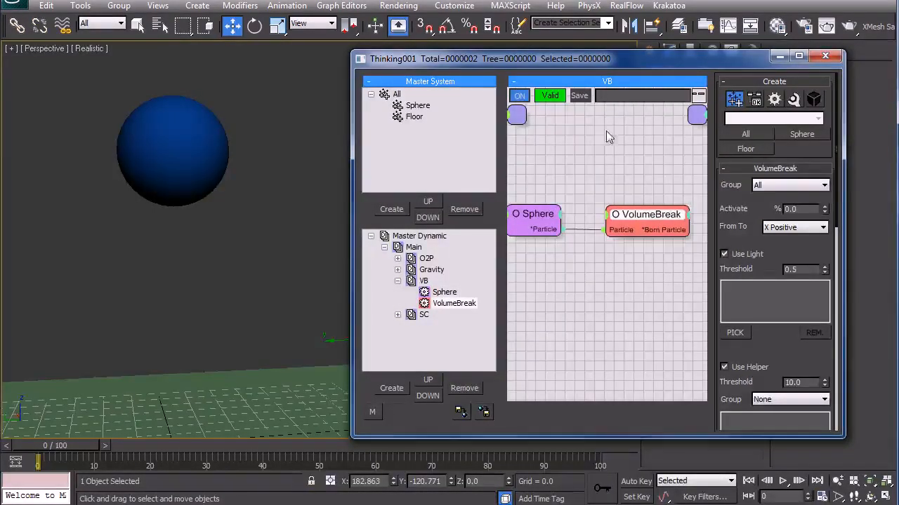
{"action": "left_click", "coordinate": [770, 188]}
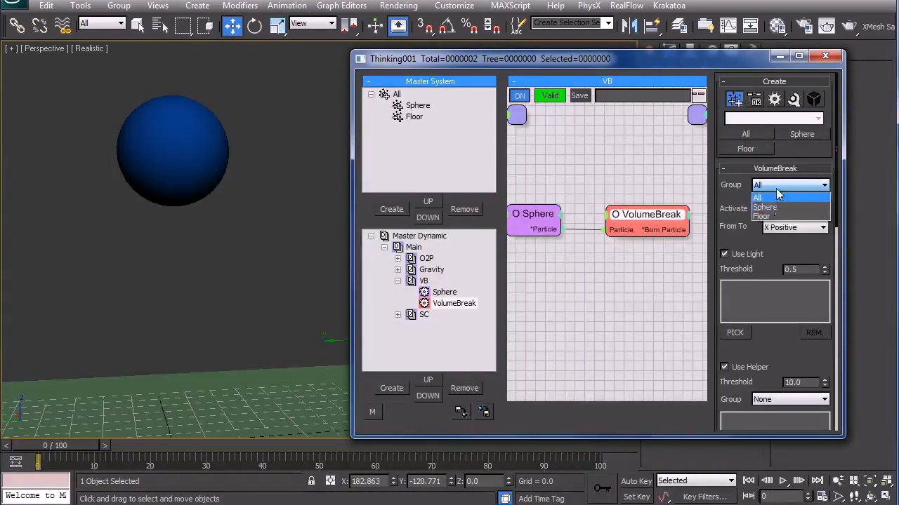
{"action": "left_click", "coordinate": [770, 196]}
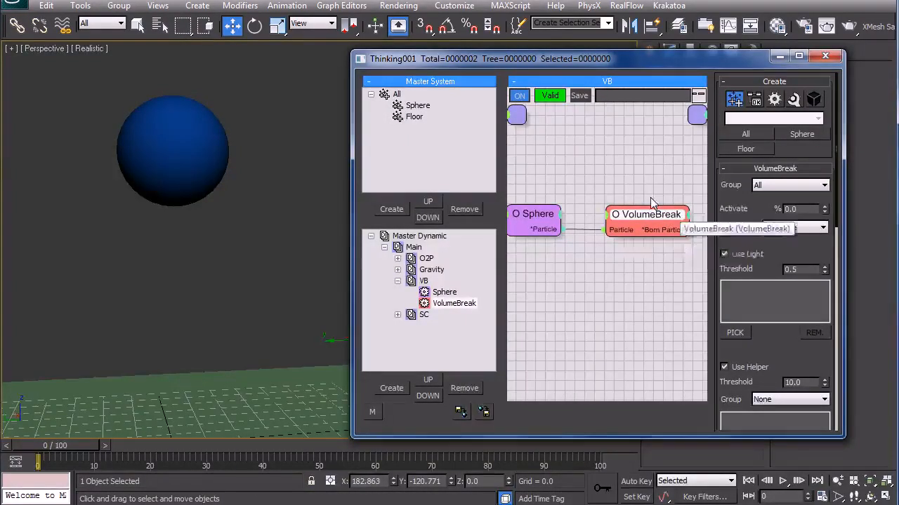
- Create an SC particle group under All, nest the Sphere group inside it, and add a Frags group beneath SC
{"action": "left_click", "coordinate": [397, 94]}
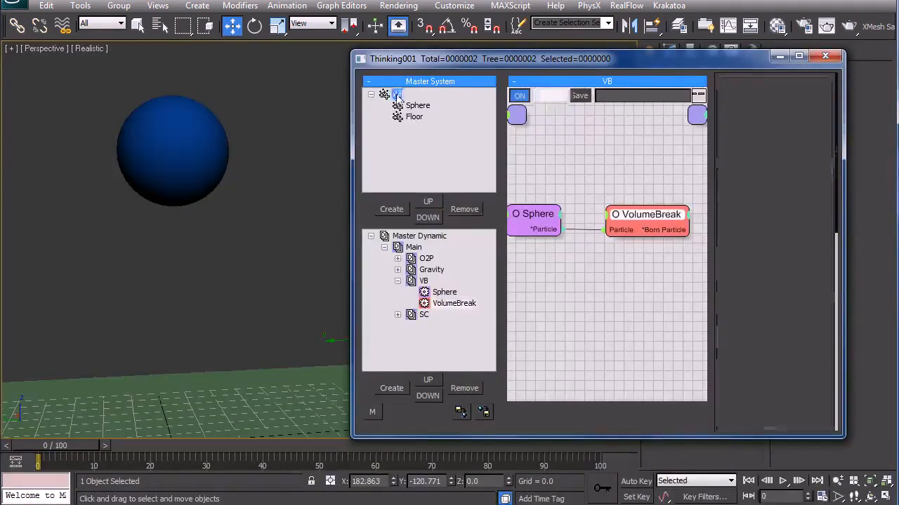
{"action": "left_click", "coordinate": [391, 209]}
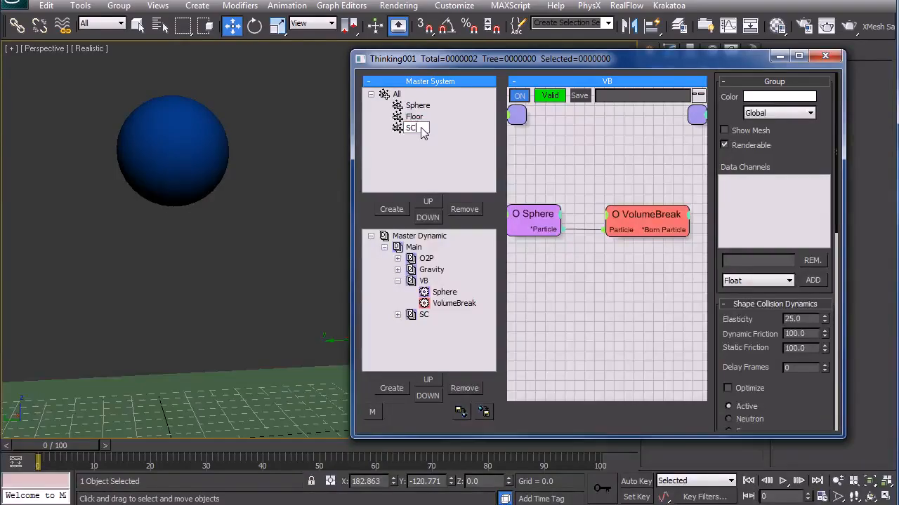
{"action": "left_click_drag", "start_coordinate": [427, 100], "coordinate": [400, 116]}
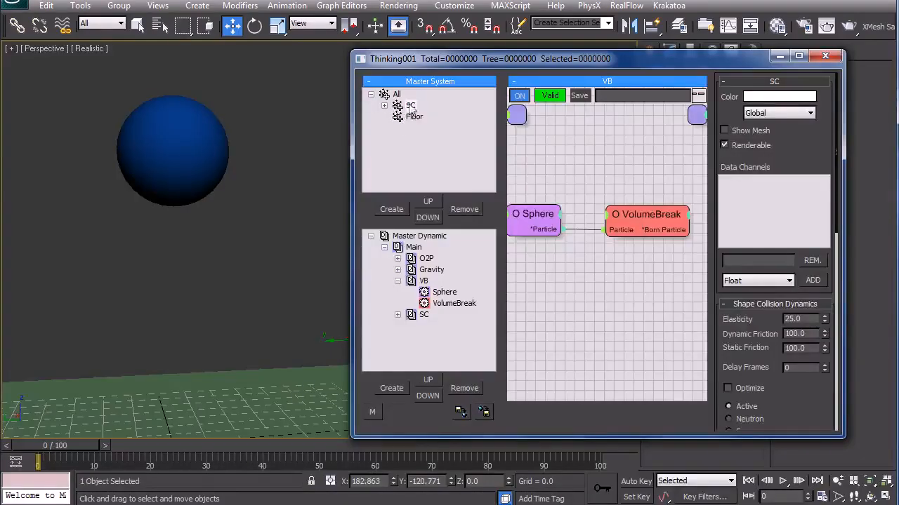
{"action": "left_click", "coordinate": [392, 211]}
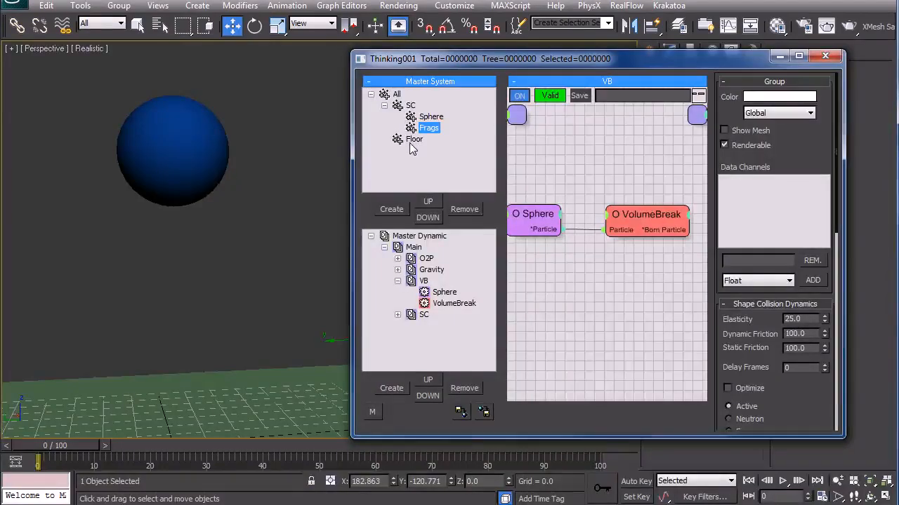
- Set the particle group of the SC set's ShapeCollision operator to the SC group
{"action": "left_click", "coordinate": [429, 318]}
{"action": "left_click", "coordinate": [625, 152]}
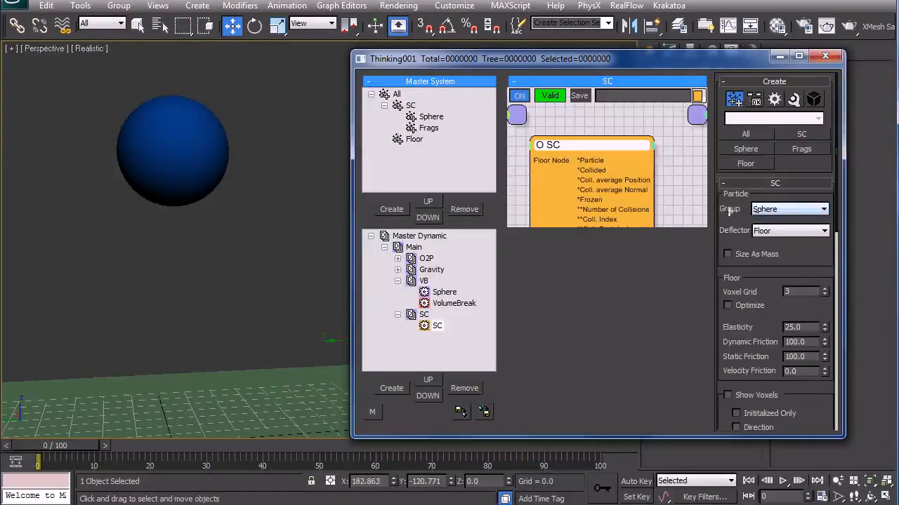
{"action": "left_click", "coordinate": [772, 236]}
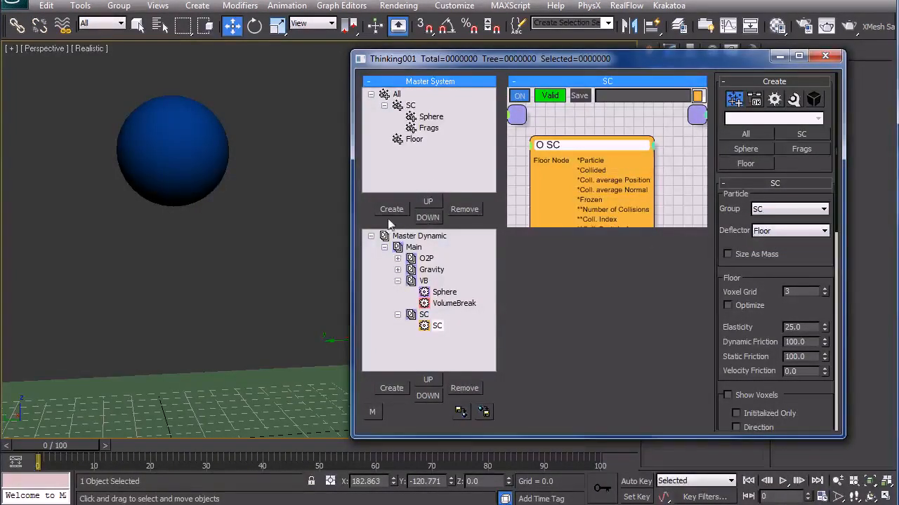
- Assign the VolumeBreak operator's output to the Frags group and advance the animation to frame 14
{"action": "left_click", "coordinate": [422, 281]}
{"action": "left_click", "coordinate": [628, 223]}
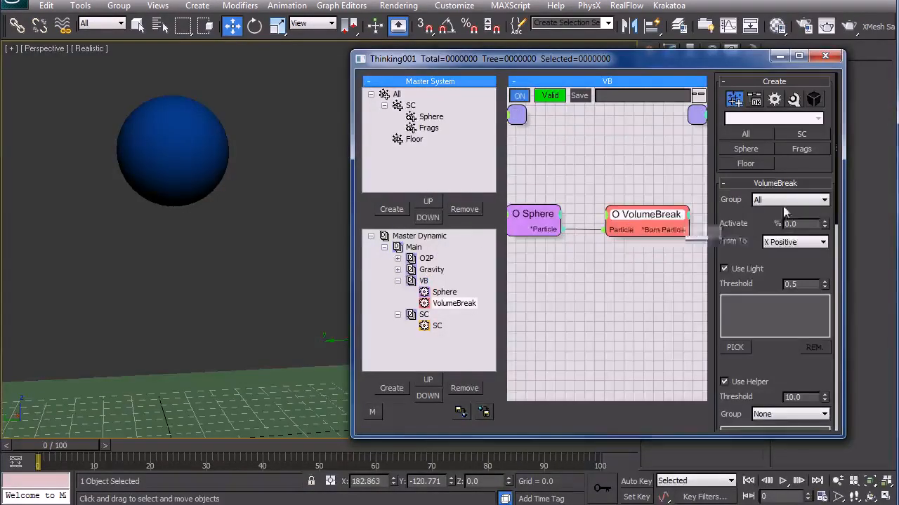
{"action": "left_click", "coordinate": [802, 201]}
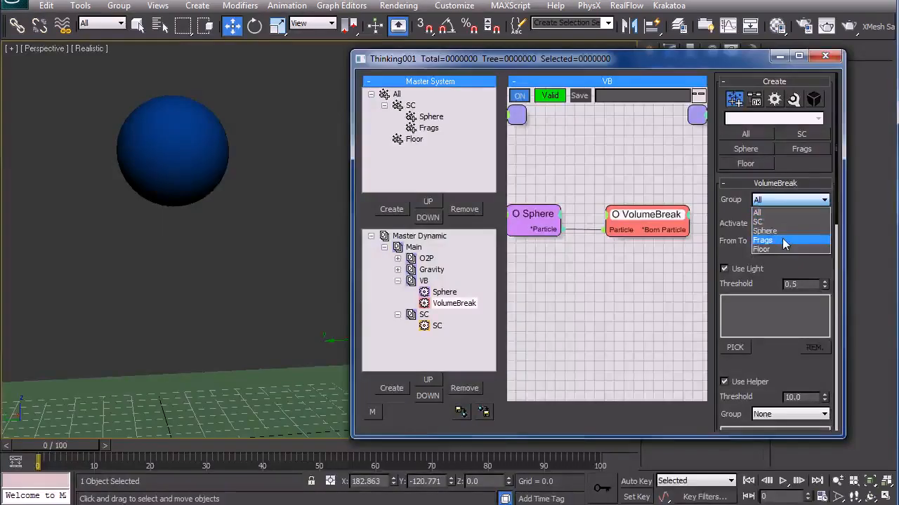
{"action": "left_click", "coordinate": [799, 235]}
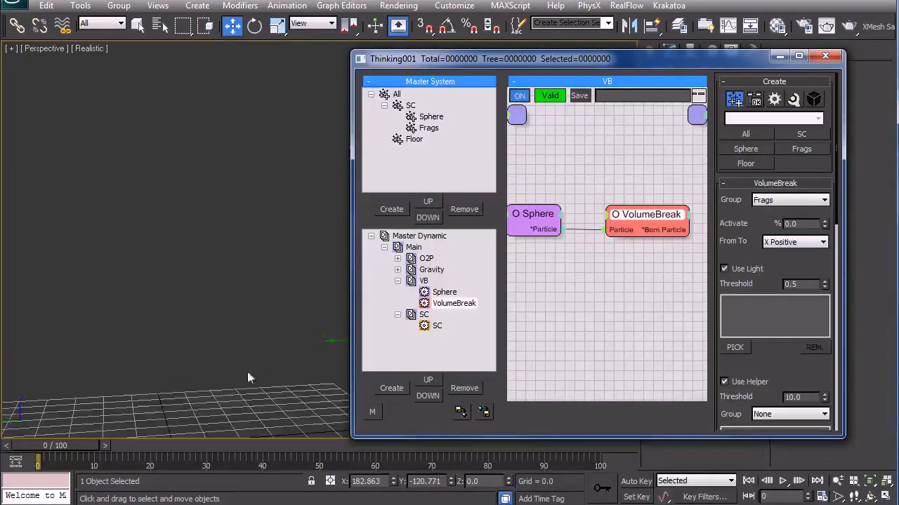
{"action": "left_click_drag", "start_coordinate": [104, 450], "coordinate": [153, 444]}
- Give the Frags group a green display color and show the sphere close up in wireframe
{"action": "left_click", "coordinate": [429, 128]}
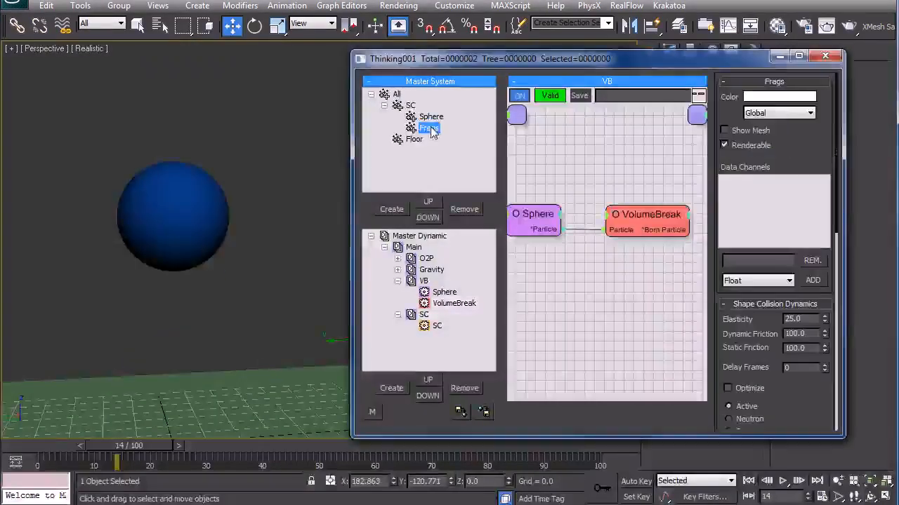
{"action": "left_click", "coordinate": [802, 102]}
{"action": "left_click", "coordinate": [313, 57]}
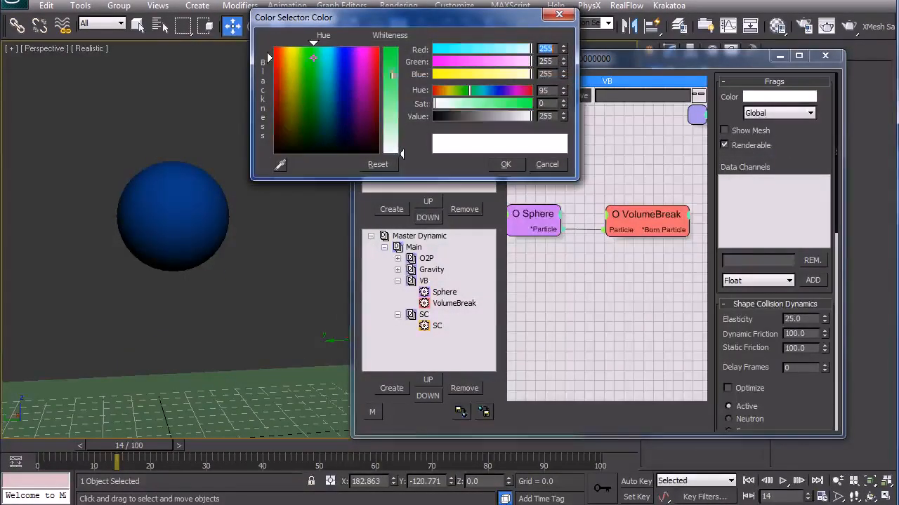
{"action": "left_click", "coordinate": [506, 164]}
{"action": "key", "text": "F3"}
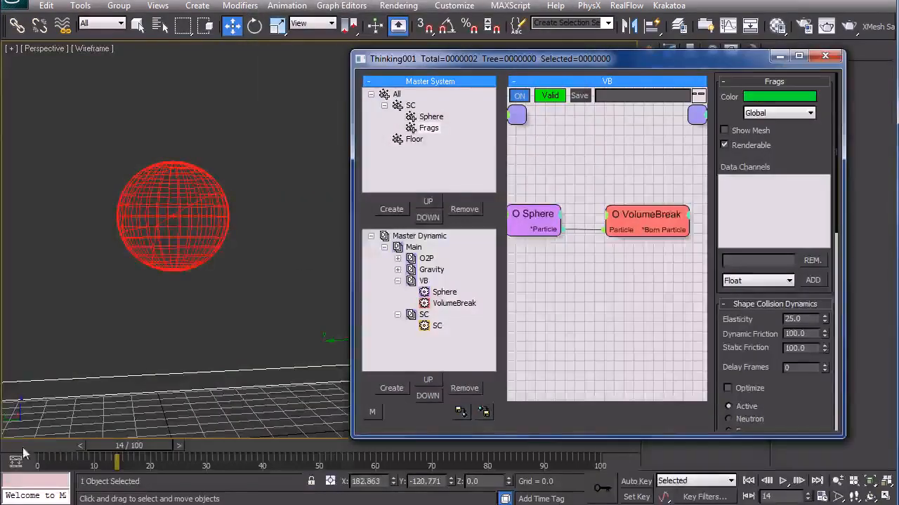
{"action": "scroll", "coordinate": [184, 254], "scroll_direction": "up", "scroll_amount": 6}
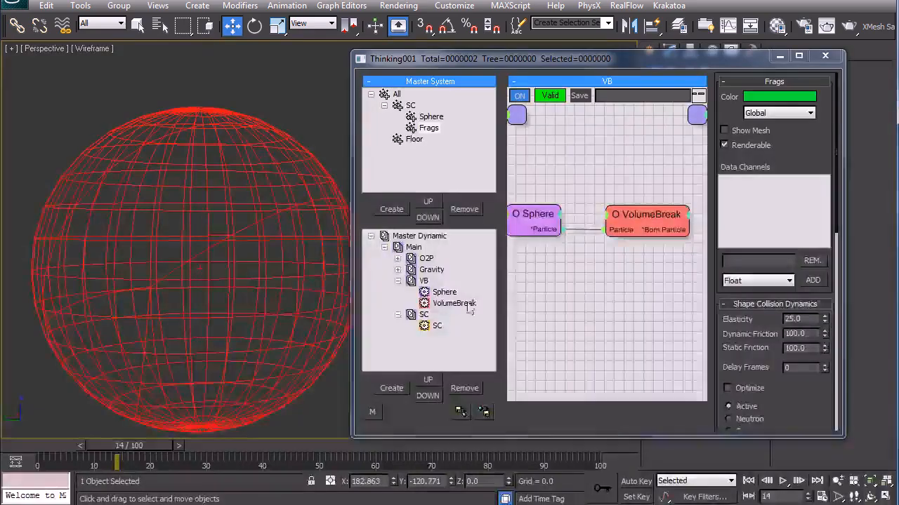
- Set the VolumeBreak operator's Activate percentage to 70
{"action": "left_click", "coordinate": [636, 223]}
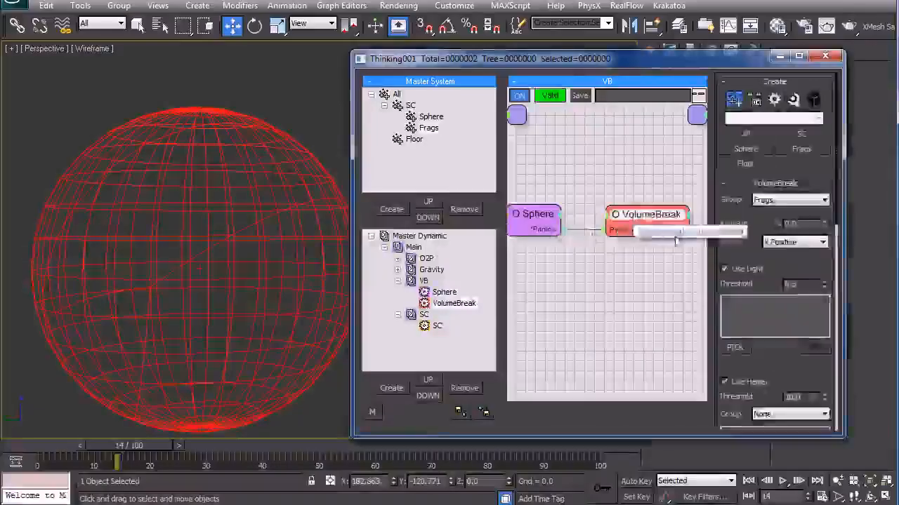
{"action": "double_click", "coordinate": [802, 228]}
{"action": "type", "text": "7"}
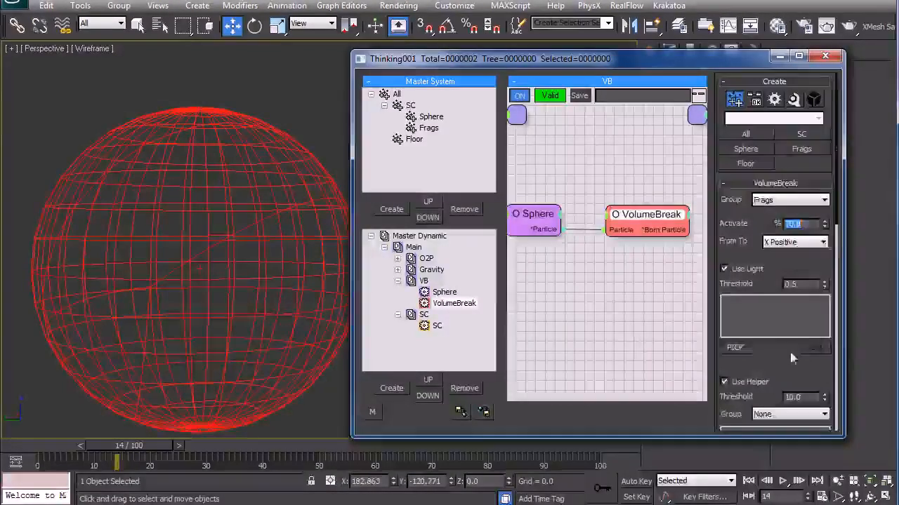
- Set the volume breaker's Raster to 10% and its Density to 8000
{"action": "scroll", "coordinate": [804, 211], "scroll_direction": "down", "scroll_amount": 4}
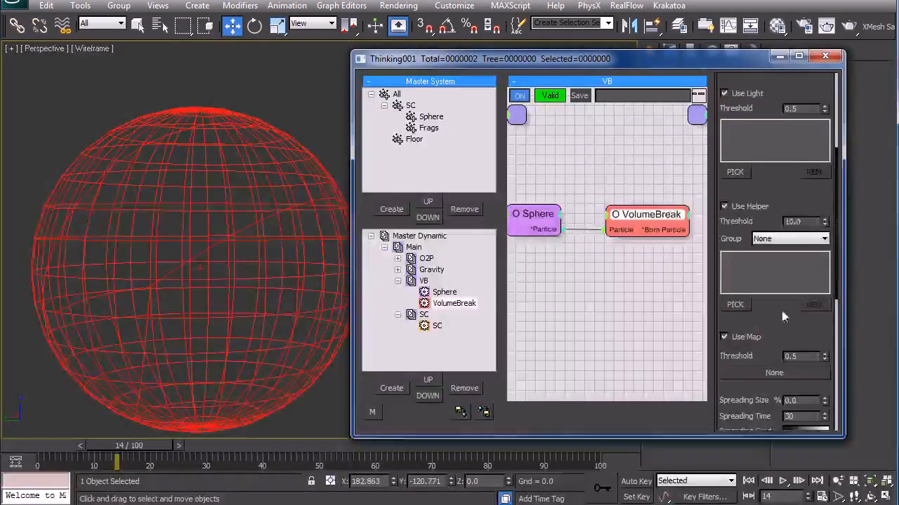
{"action": "scroll", "coordinate": [774, 264], "scroll_direction": "down", "scroll_amount": 2}
{"action": "scroll", "coordinate": [775, 264], "scroll_direction": "down", "scroll_amount": 7}
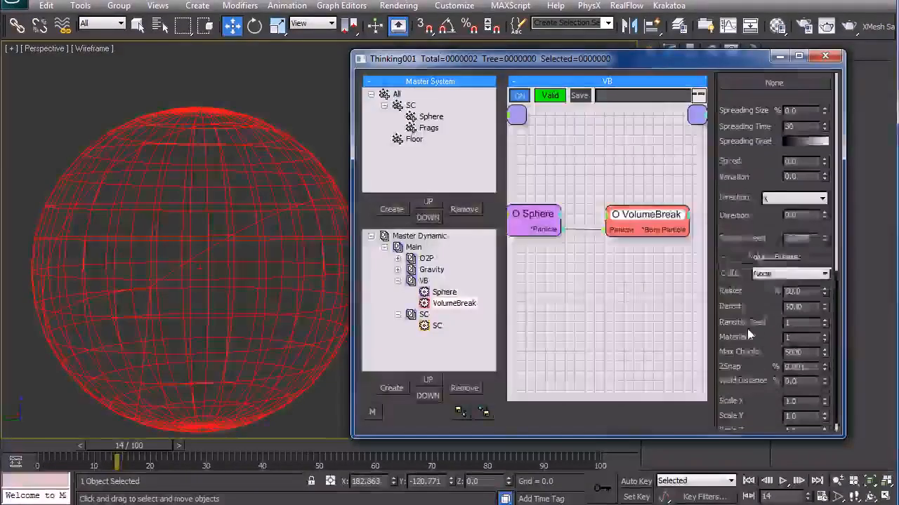
{"action": "double_click", "coordinate": [802, 278]}
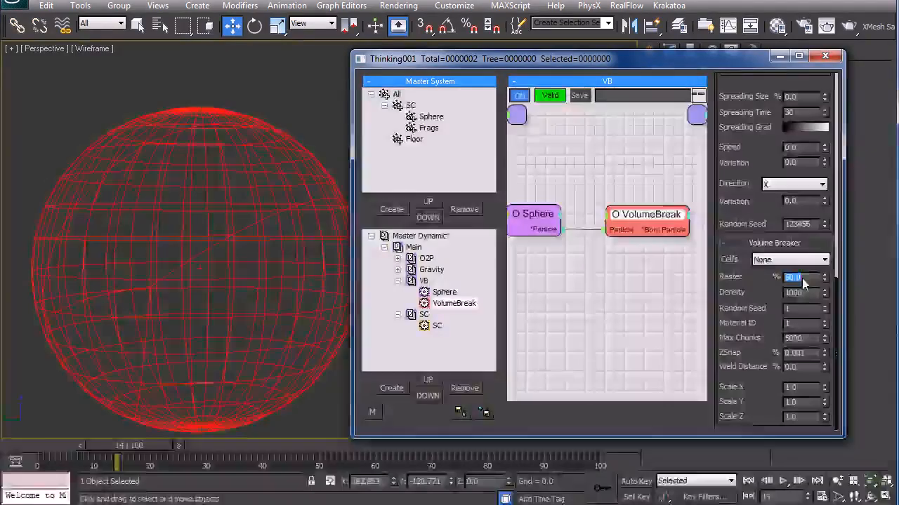
{"action": "type", "text": "10"}
{"action": "key", "text": "Tab"}
{"action": "type", "text": "8000"}
{"action": "key", "text": "Return"}
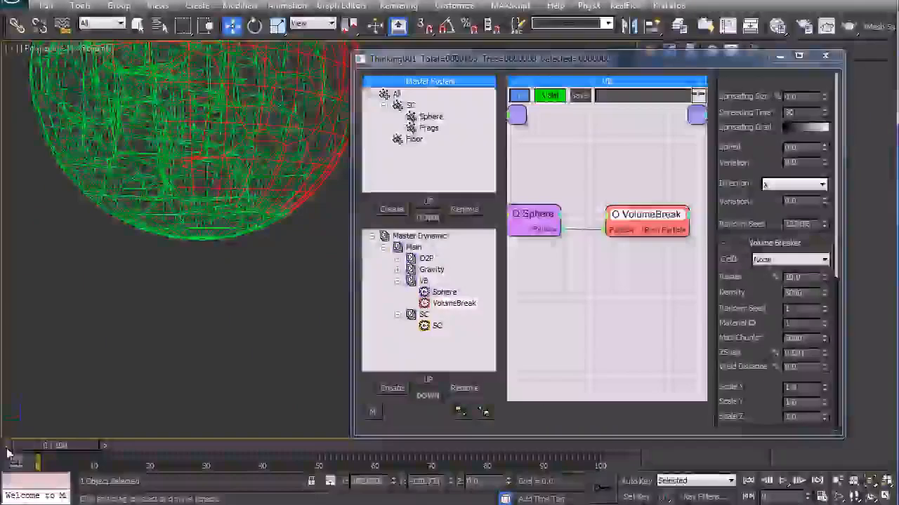
- Return the viewport to shaded display and reframe it to show both the sphere and the floor
{"action": "key", "text": "F3"}
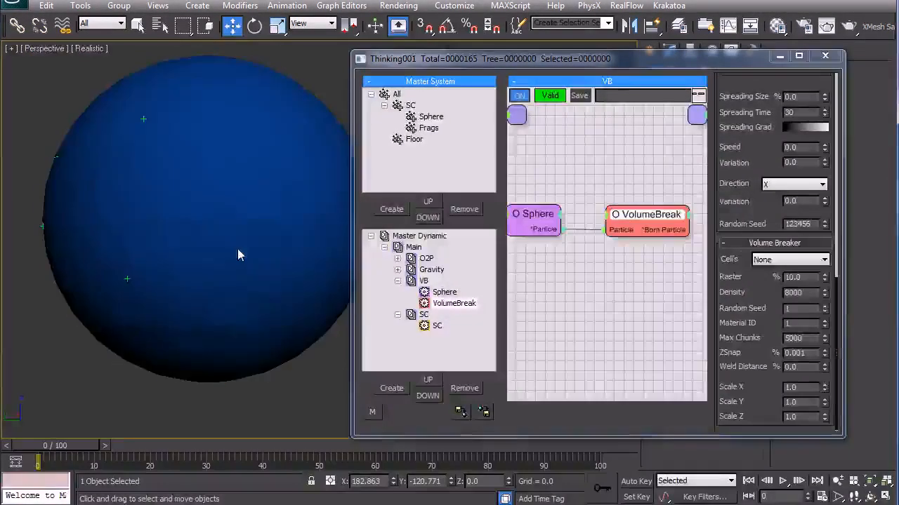
{"action": "scroll", "coordinate": [153, 305], "scroll_direction": "down", "scroll_amount": 6}
{"action": "middle_click_drag", "start_coordinate": [161, 361], "coordinate": [163, 316]}
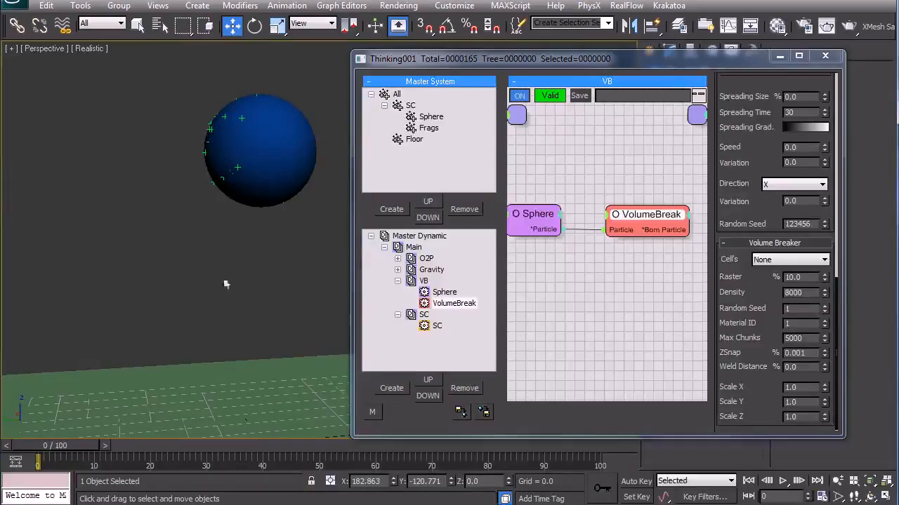
- Record a simulation cache for the Main dynamic set and scrub through the cached animation
{"action": "double_click", "coordinate": [402, 250]}
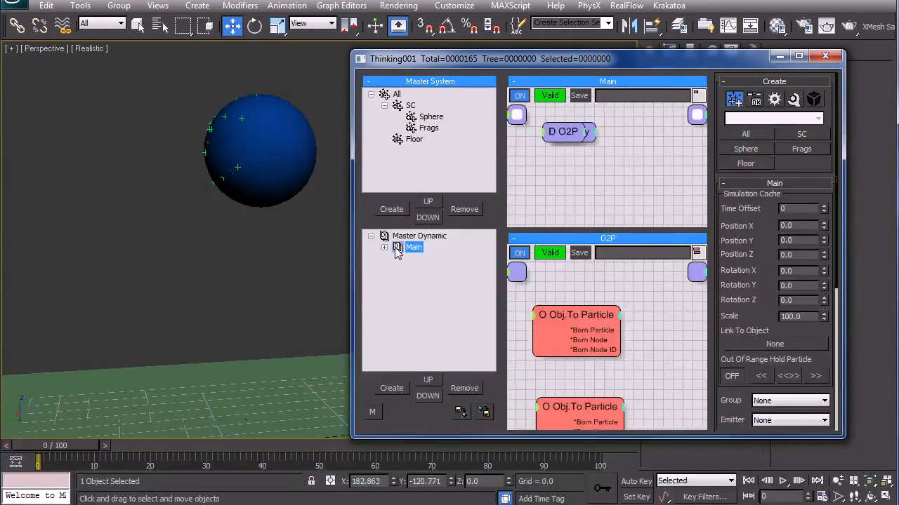
{"action": "right_click", "coordinate": [398, 251]}
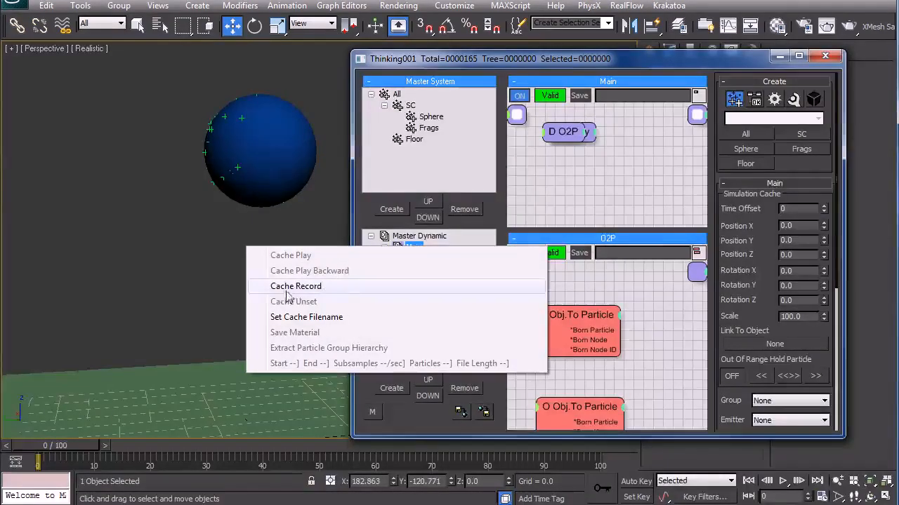
{"action": "left_click", "coordinate": [332, 288]}
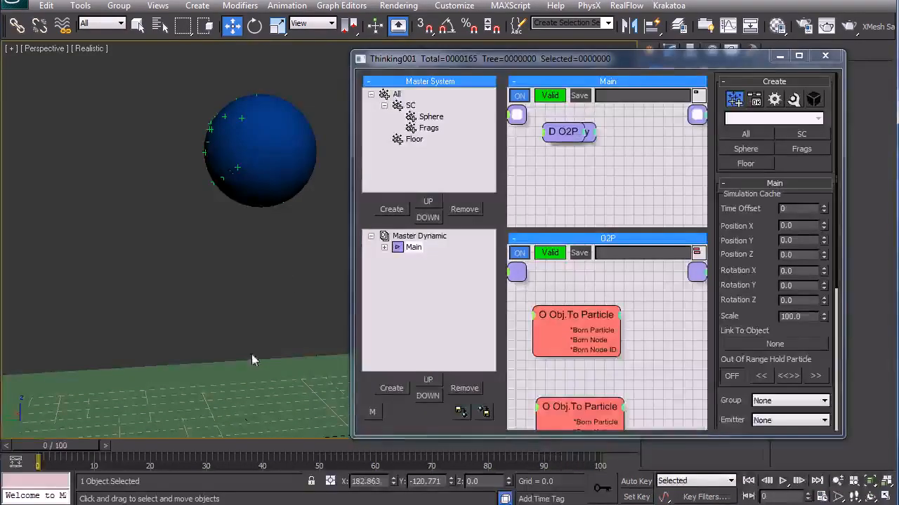
{"action": "mouse_move", "coordinate": [86, 448]}
{"action": "left_mouse_down"}
{"action": "mouse_move", "coordinate": [566, 481]}
{"action": "mouse_move", "coordinate": [749, 477]}
{"action": "mouse_move", "coordinate": [109, 436]}
{"action": "mouse_move", "coordinate": [708, 462]}
{"action": "mouse_move", "coordinate": [83, 441]}
{"action": "left_mouse_up"}
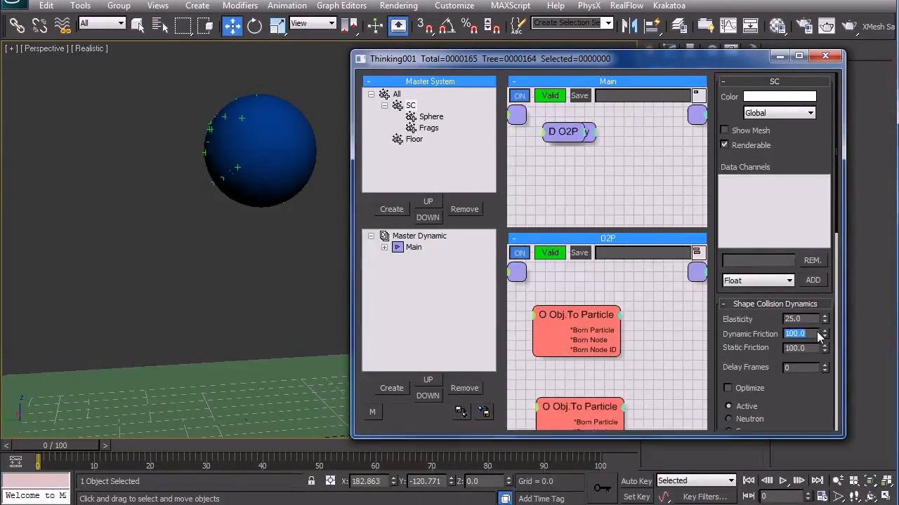
- Extend the animation's end time to frame 300 and record the Main dynamic set's cache again
{"action": "right_click", "coordinate": [750, 482]}
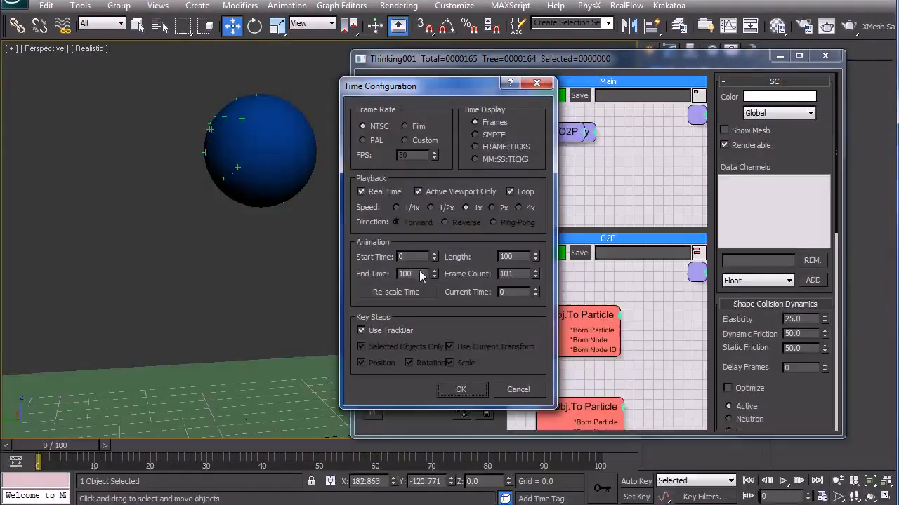
{"action": "double_click", "coordinate": [421, 277]}
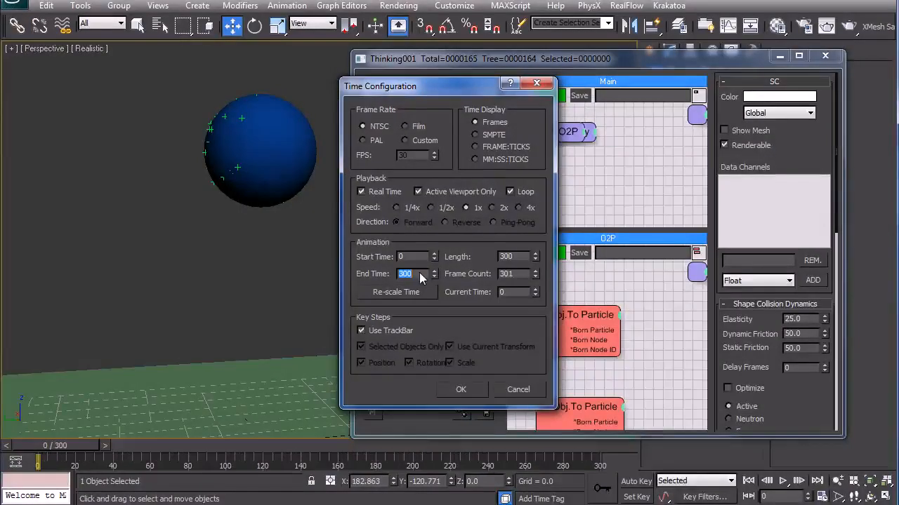
{"action": "left_click", "coordinate": [445, 390]}
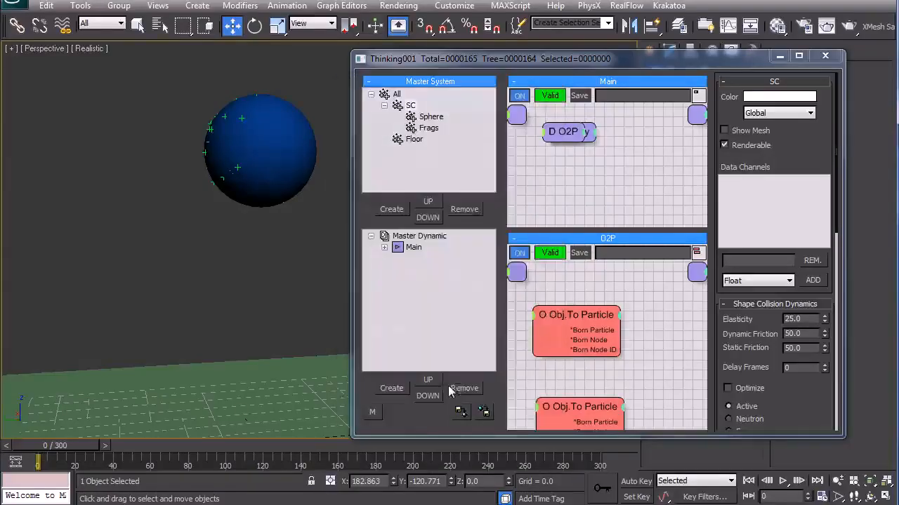
{"action": "right_click", "coordinate": [414, 258]}
{"action": "left_click", "coordinate": [376, 290]}
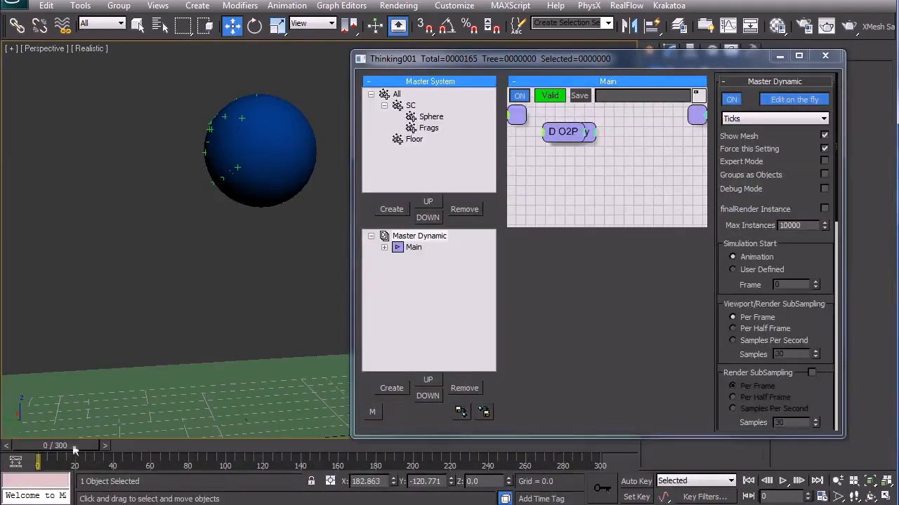
- Scrub the cached animation to frame 300 and examine the fractured sphere up close in wireframe display
{"action": "middle_click_drag", "start_coordinate": [109, 353], "coordinate": [90, 335]}
{"action": "left_click_drag", "start_coordinate": [78, 445], "coordinate": [706, 468]}
{"action": "middle_click_drag", "start_coordinate": [168, 365], "coordinate": [149, 359], "text": "alt"}
{"action": "key", "text": "F3"}
{"action": "scroll", "coordinate": [195, 337], "scroll_direction": "up", "scroll_amount": 8}
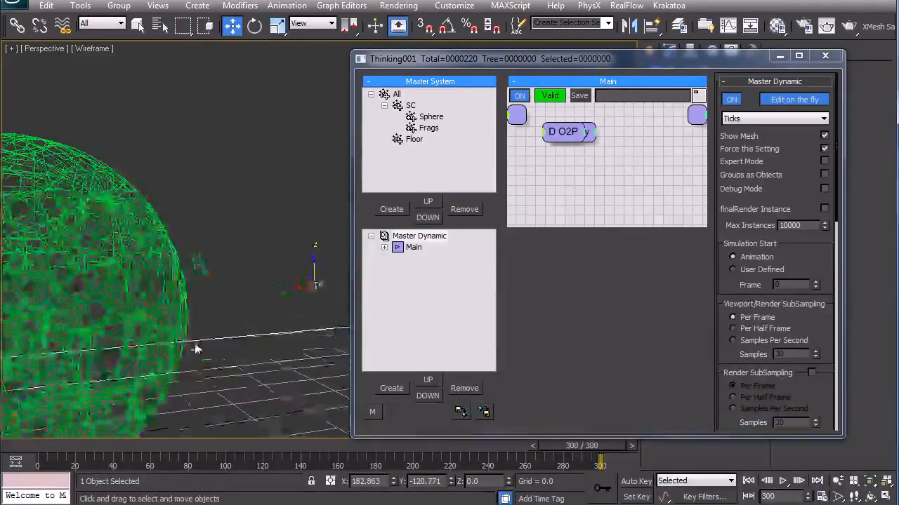
- Set the Strength of the Force operator in the Gravity dynamic set to 150
{"action": "left_click", "coordinate": [384, 247]}
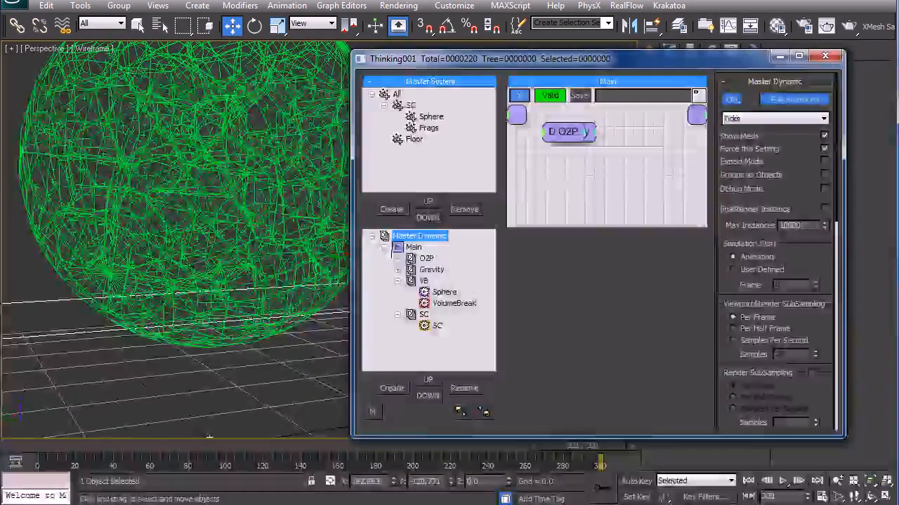
{"action": "left_click", "coordinate": [432, 271]}
{"action": "left_click", "coordinate": [645, 205]}
{"action": "double_click", "coordinate": [806, 198]}
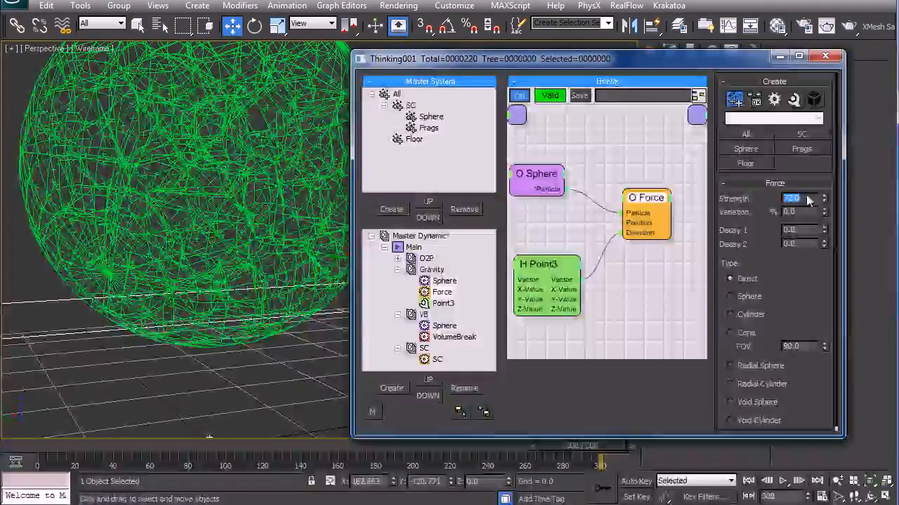
{"action": "type", "text": "150"}
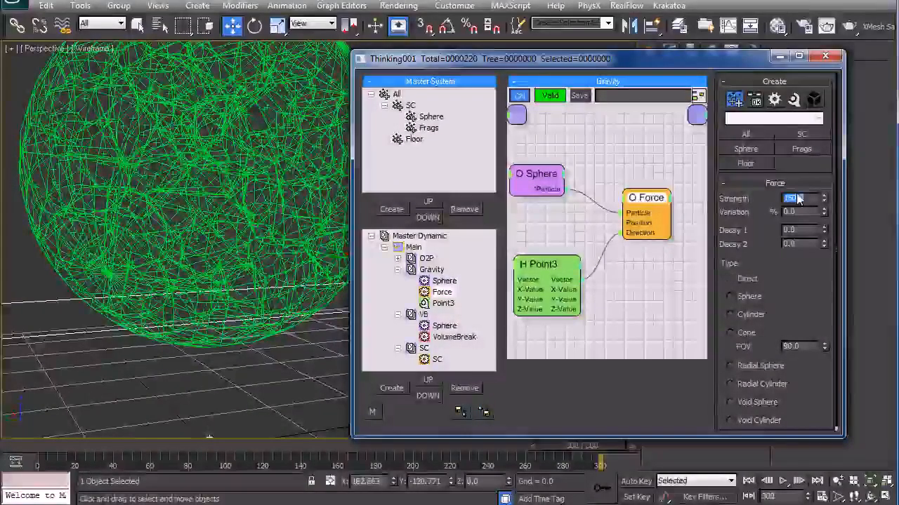
{"action": "key", "text": "Return"}
- Record the simulation cache again and scrub the timeline to frame 300 to review the sphere's fall
{"action": "right_click", "coordinate": [437, 236]}
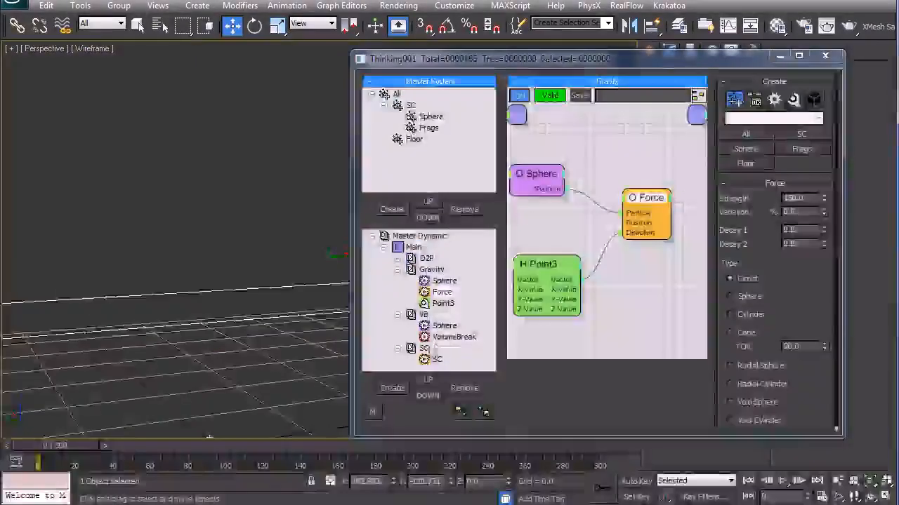
{"action": "left_click_drag", "start_coordinate": [49, 448], "coordinate": [573, 487]}
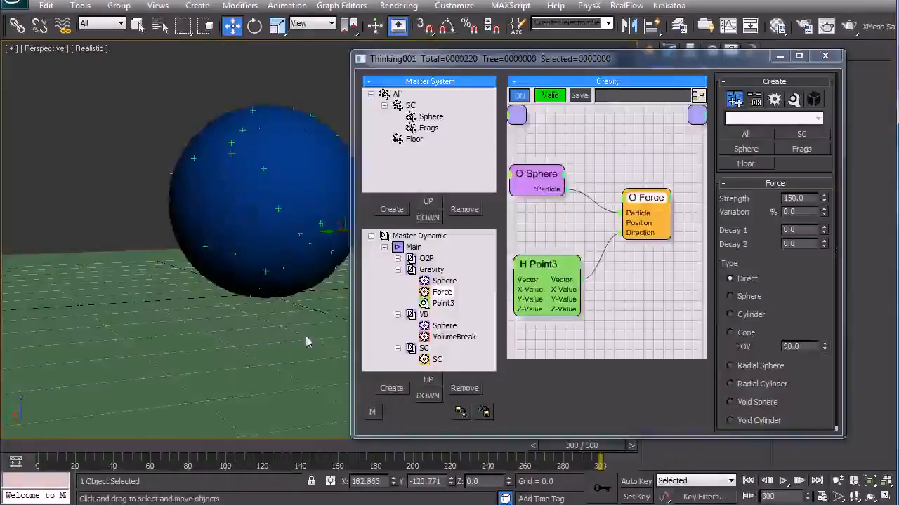
{"action": "middle_click_drag", "start_coordinate": [306, 345], "coordinate": [225, 363], "text": "alt"}
{"action": "scroll", "coordinate": [226, 362], "scroll_direction": "down", "scroll_amount": 5}
{"action": "scroll", "coordinate": [225, 366], "scroll_direction": "up", "scroll_amount": 8}
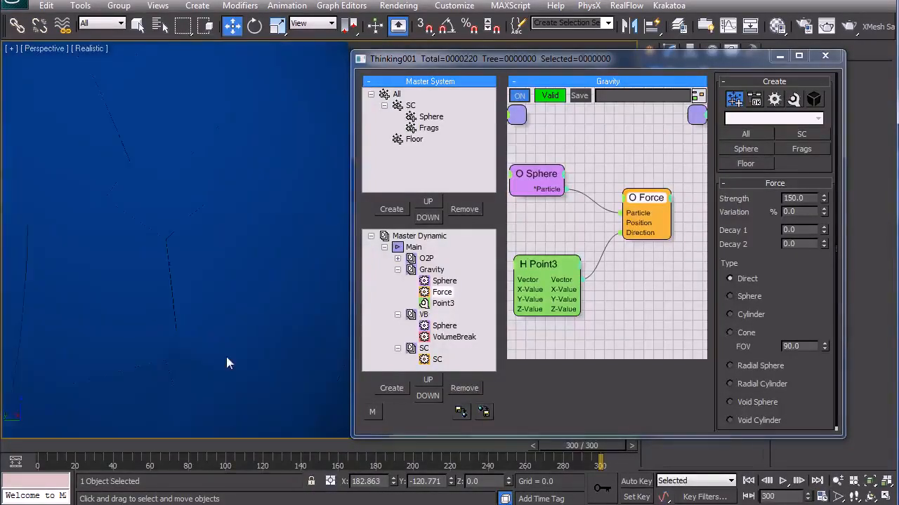
- Switch the viewport to wireframe and examine the sphere's fragments up close at frame 300
{"action": "scroll", "coordinate": [188, 340], "scroll_direction": "down", "scroll_amount": 6}
{"action": "middle_click_drag", "start_coordinate": [188, 343], "coordinate": [229, 399], "text": "alt"}
{"action": "key", "text": "F3"}
{"action": "middle_click_drag", "start_coordinate": [221, 321], "coordinate": [198, 381]}
{"action": "scroll", "coordinate": [198, 381], "scroll_direction": "up", "scroll_amount": 4}
{"action": "scroll", "coordinate": [198, 386], "scroll_direction": "up", "scroll_amount": 8}
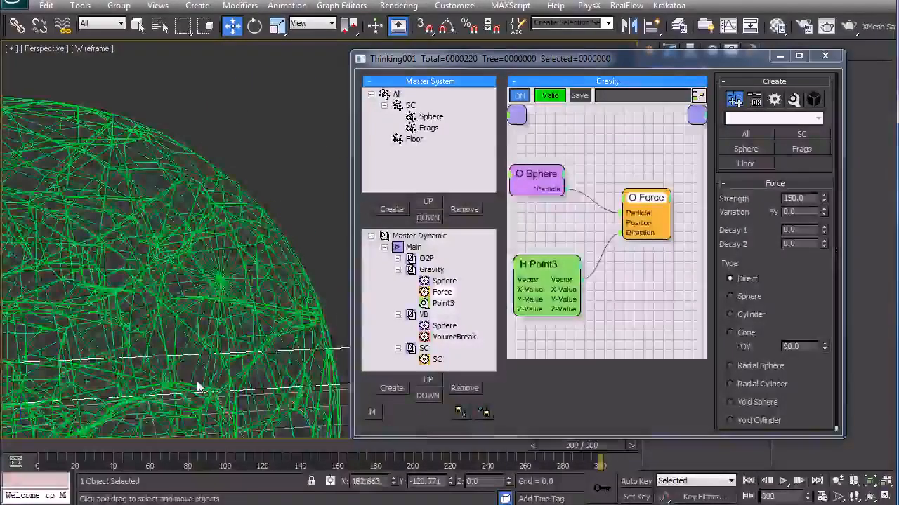
{"action": "scroll", "coordinate": [150, 330], "scroll_direction": "down", "scroll_amount": 6}
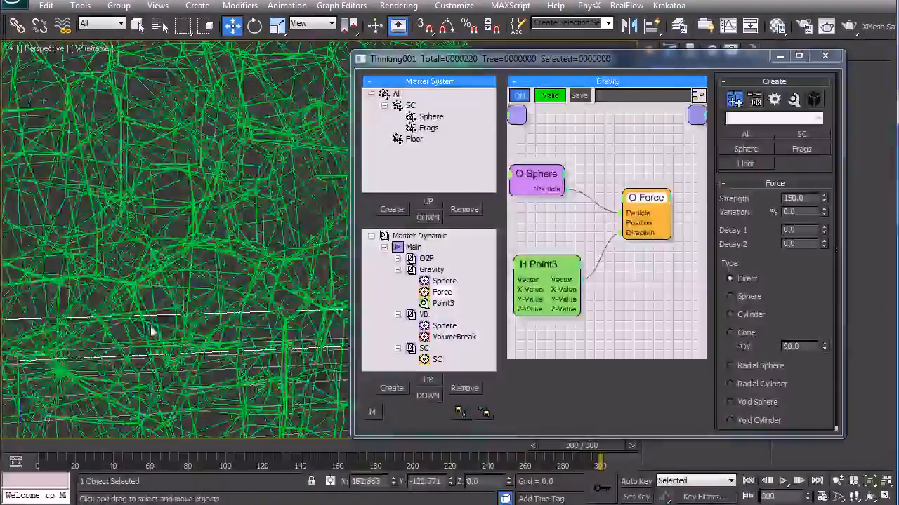
{"action": "mouse_move", "coordinate": [214, 333]}
{"action": "middle_mouse_down"}
{"action": "mouse_move", "coordinate": [191, 357]}
{"action": "mouse_move", "coordinate": [191, 329]}
{"action": "mouse_move", "coordinate": [180, 325]}
{"action": "mouse_move", "coordinate": [210, 322]}
{"action": "middle_mouse_up"}
{"action": "left_click_drag", "start_coordinate": [354, 436], "coordinate": [357, 430]}
{"action": "middle_click_drag", "start_coordinate": [262, 343], "coordinate": [238, 362]}
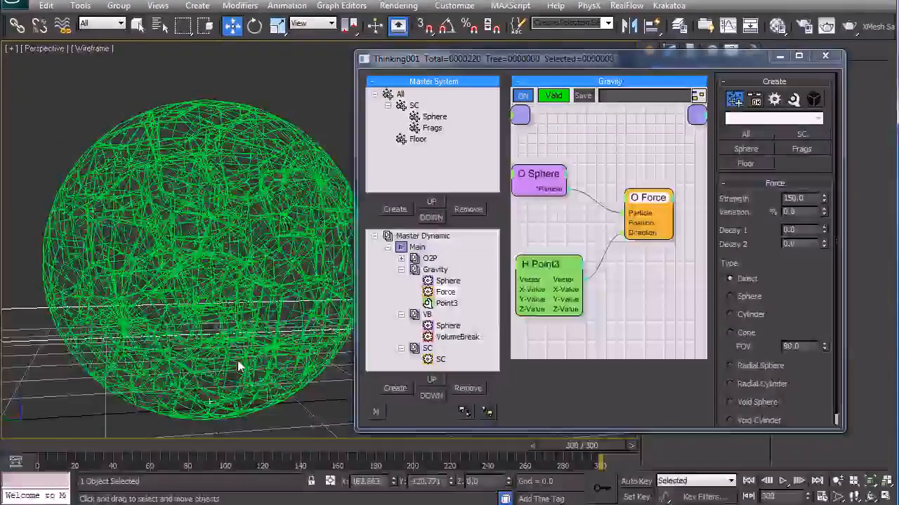
- Examine the sphere's position over the whole floor from farther out and from several angles
{"action": "left_click_drag", "start_coordinate": [577, 447], "coordinate": [605, 449]}
{"action": "scroll", "coordinate": [252, 400], "scroll_direction": "down", "scroll_amount": 5}
{"action": "middle_click_drag", "start_coordinate": [253, 405], "coordinate": [283, 324], "text": "alt"}
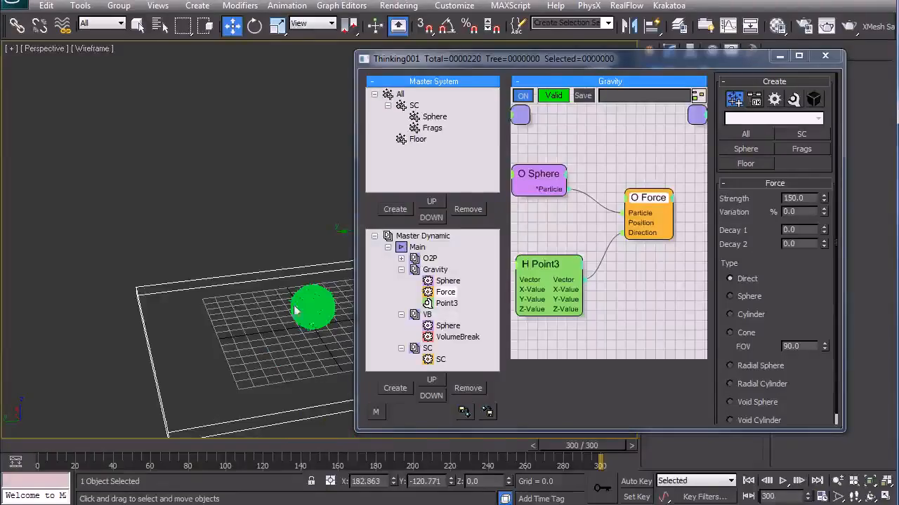
{"action": "middle_click_drag", "start_coordinate": [183, 335], "coordinate": [212, 289], "text": "alt"}
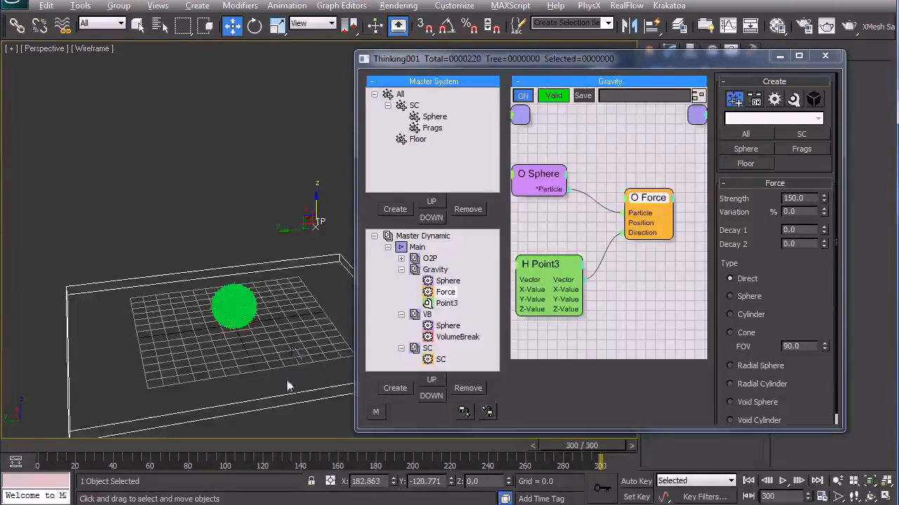
{"action": "scroll", "coordinate": [285, 377], "scroll_direction": "up", "scroll_amount": 1}
{"action": "scroll", "coordinate": [256, 372], "scroll_direction": "up", "scroll_amount": 3}
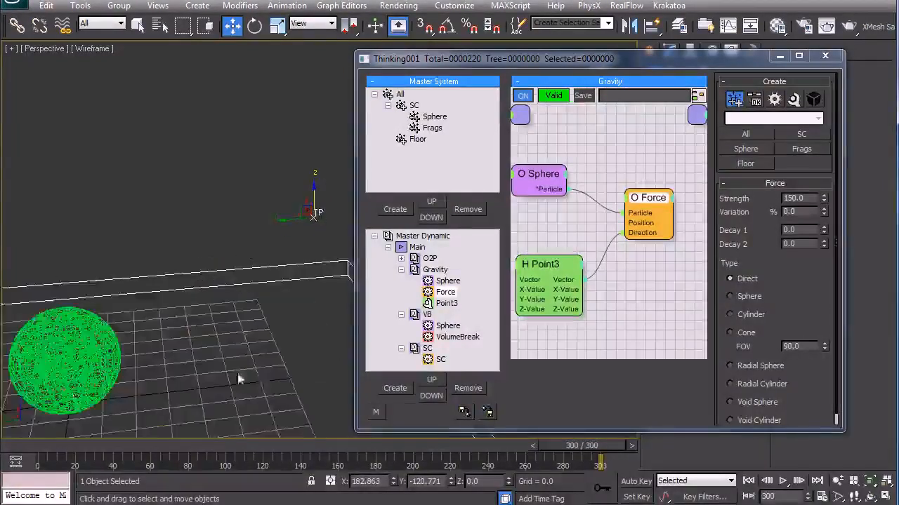
{"action": "middle_click_drag", "start_coordinate": [256, 371], "coordinate": [339, 307]}
{"action": "middle_click_drag", "start_coordinate": [218, 373], "coordinate": [227, 321]}
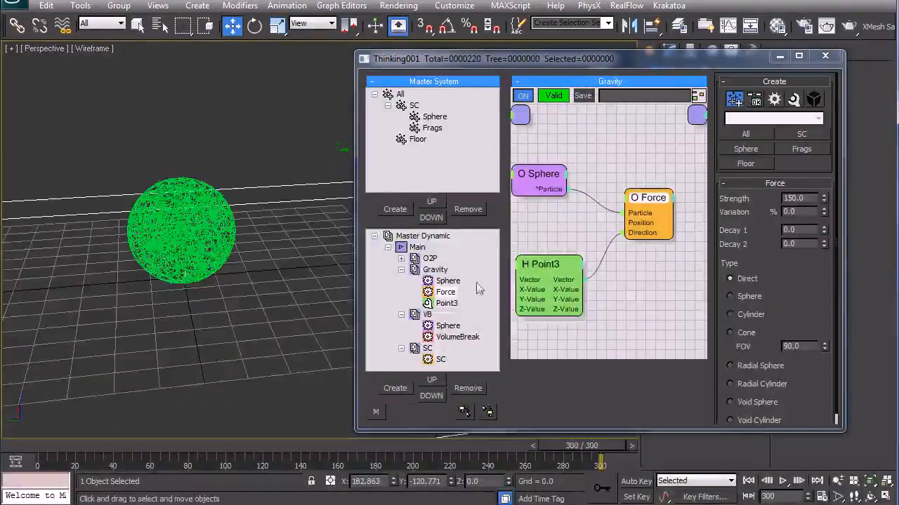
- Review the VolumeBreak operator's activation, spreading and Volume Breaker settings, and reopen the Gravity dynamic set
{"action": "left_click", "coordinate": [450, 339]}
{"action": "scroll", "coordinate": [770, 237], "scroll_direction": "down", "scroll_amount": 4}
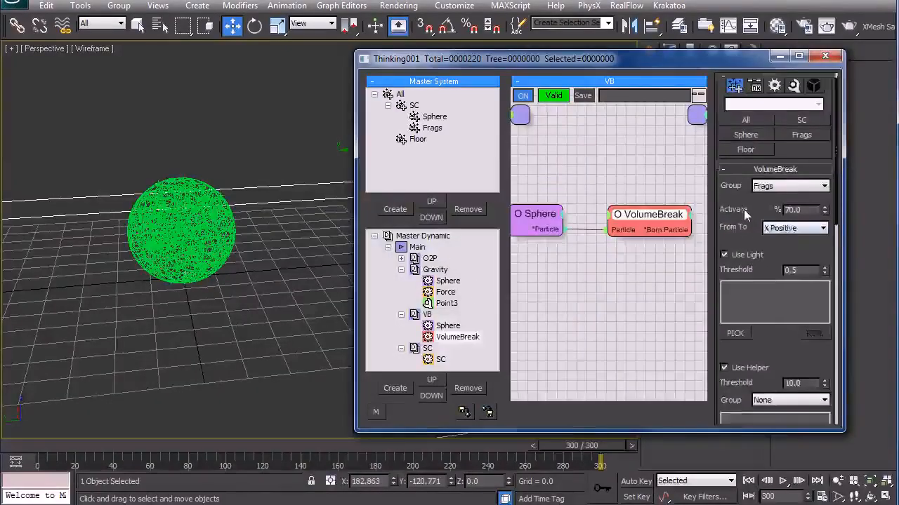
{"action": "left_click_drag", "start_coordinate": [781, 254], "coordinate": [775, 170]}
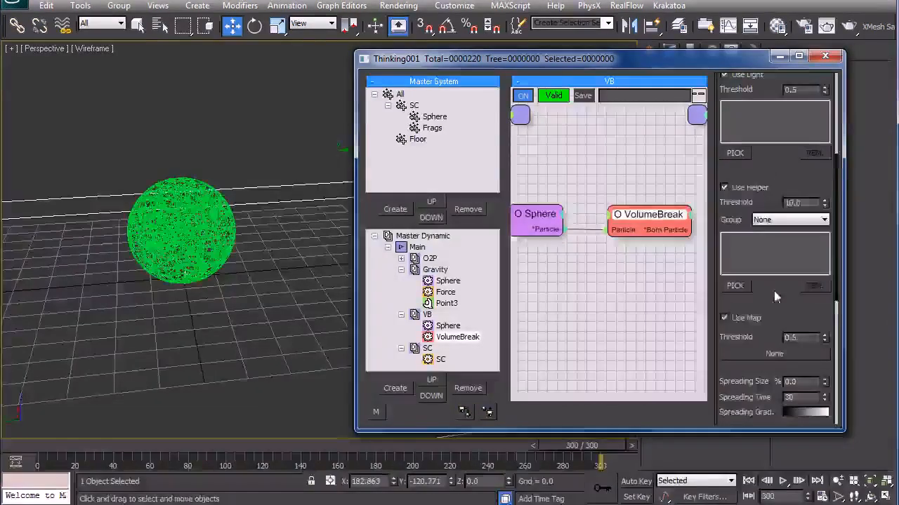
{"action": "scroll", "coordinate": [769, 197], "scroll_direction": "down", "scroll_amount": 5}
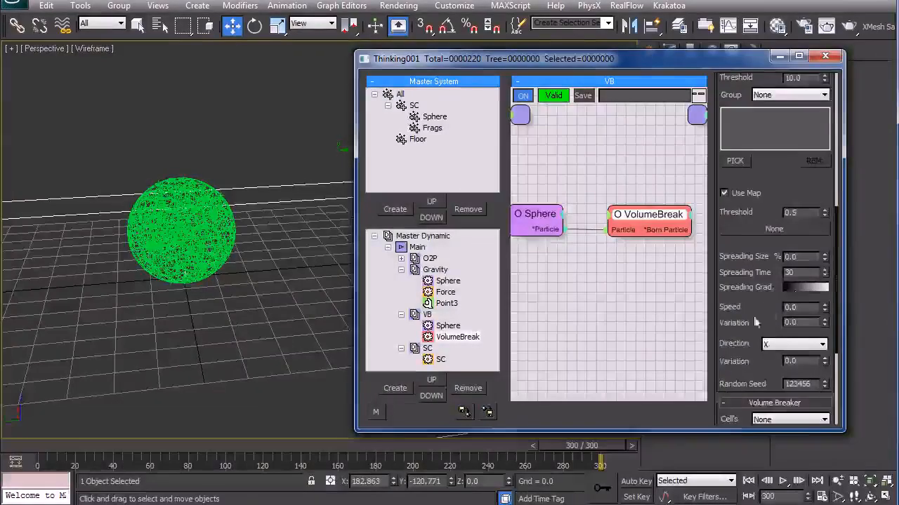
{"action": "scroll", "coordinate": [741, 320], "scroll_direction": "down", "scroll_amount": 5}
{"action": "scroll", "coordinate": [740, 321], "scroll_direction": "up", "scroll_amount": 10}
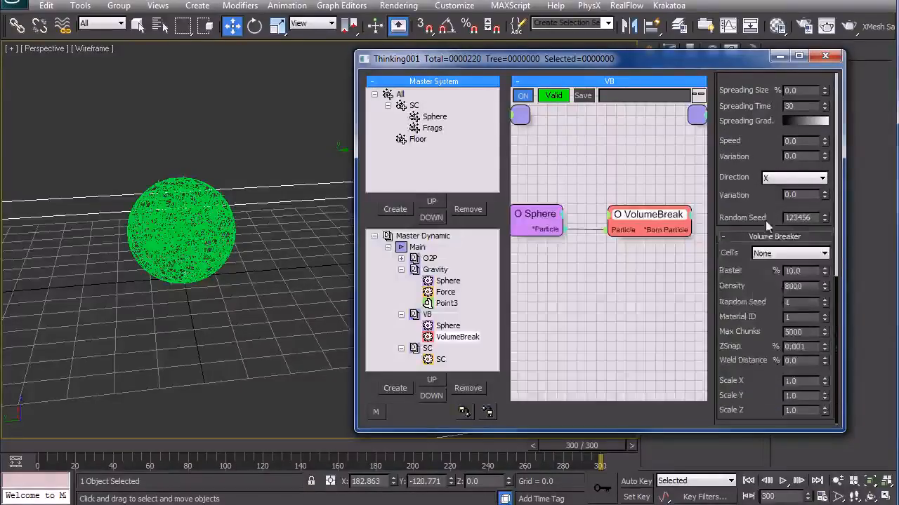
{"action": "scroll", "coordinate": [768, 247], "scroll_direction": "up", "scroll_amount": 5}
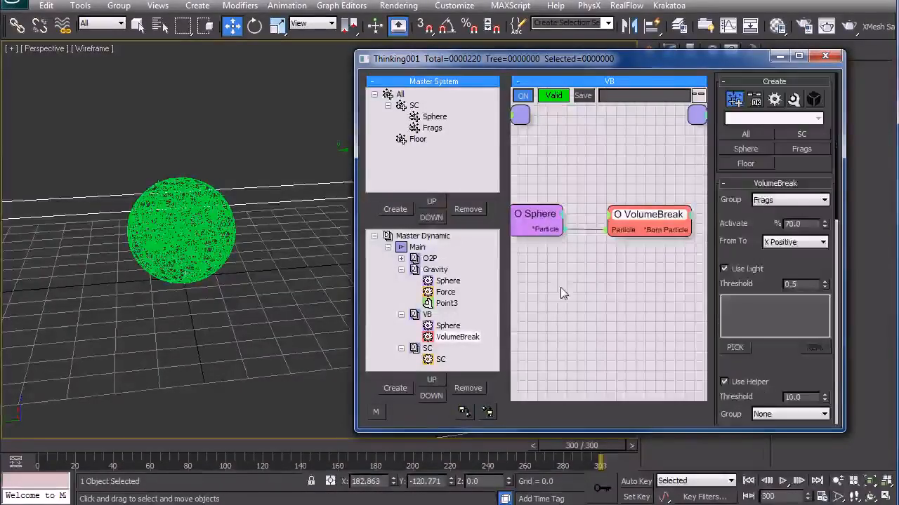
{"action": "left_click", "coordinate": [436, 270]}
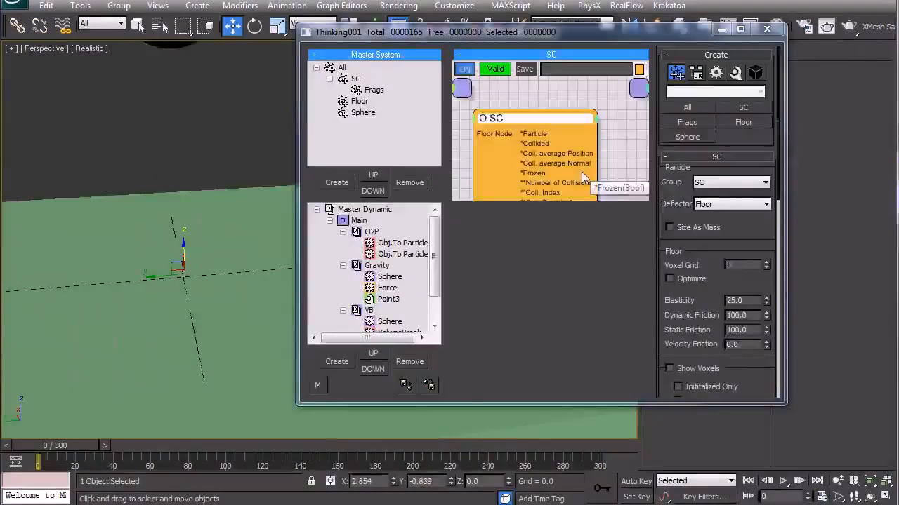
{"action": "left_click_drag", "start_coordinate": [631, 33], "coordinate": [477, 62]}
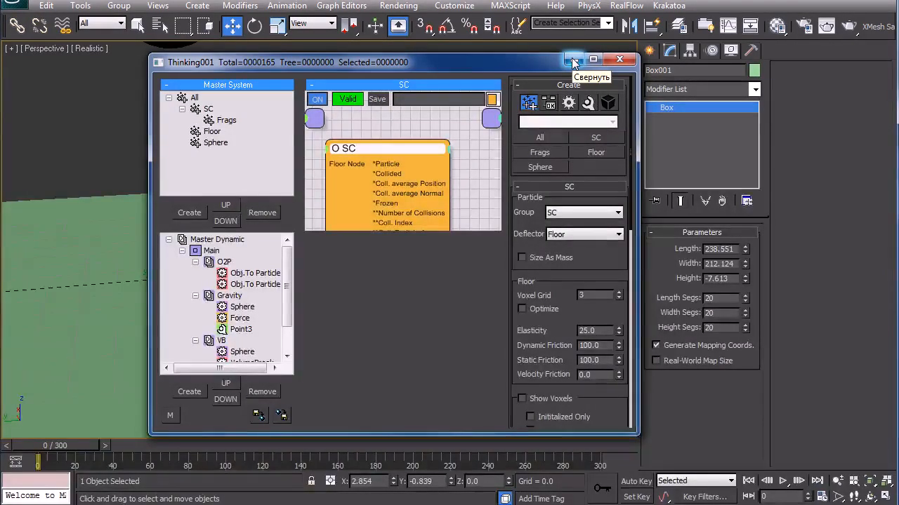
{"action": "left_click_drag", "start_coordinate": [536, 65], "coordinate": [658, 56]}
{"action": "middle_click_drag", "start_coordinate": [174, 342], "coordinate": [91, 319], "text": "alt"}
{"action": "mouse_move", "coordinate": [160, 311]}
{"action": "middle_mouse_down", "text": "alt"}
{"action": "mouse_move", "coordinate": [200, 326]}
{"action": "mouse_move", "coordinate": [191, 377]}
{"action": "mouse_move", "coordinate": [161, 347]}
{"action": "mouse_move", "coordinate": [156, 324]}
{"action": "middle_mouse_up", "text": "alt"}
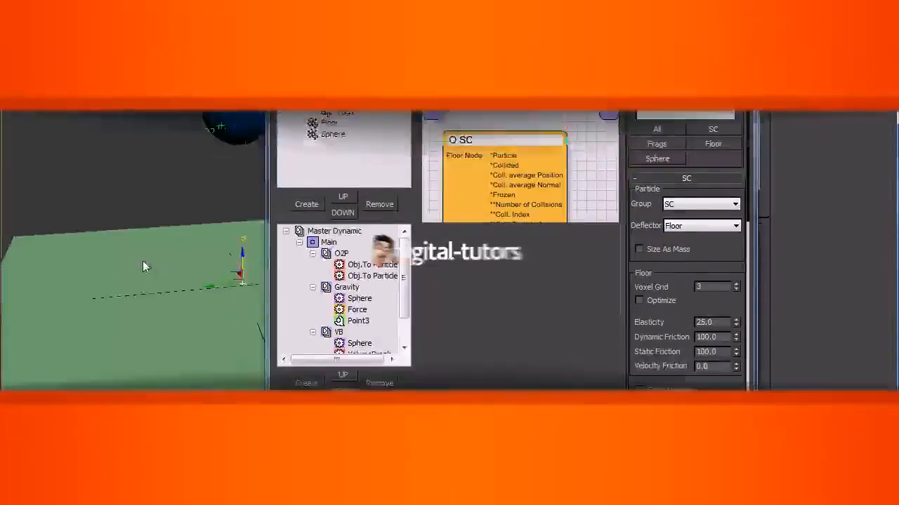